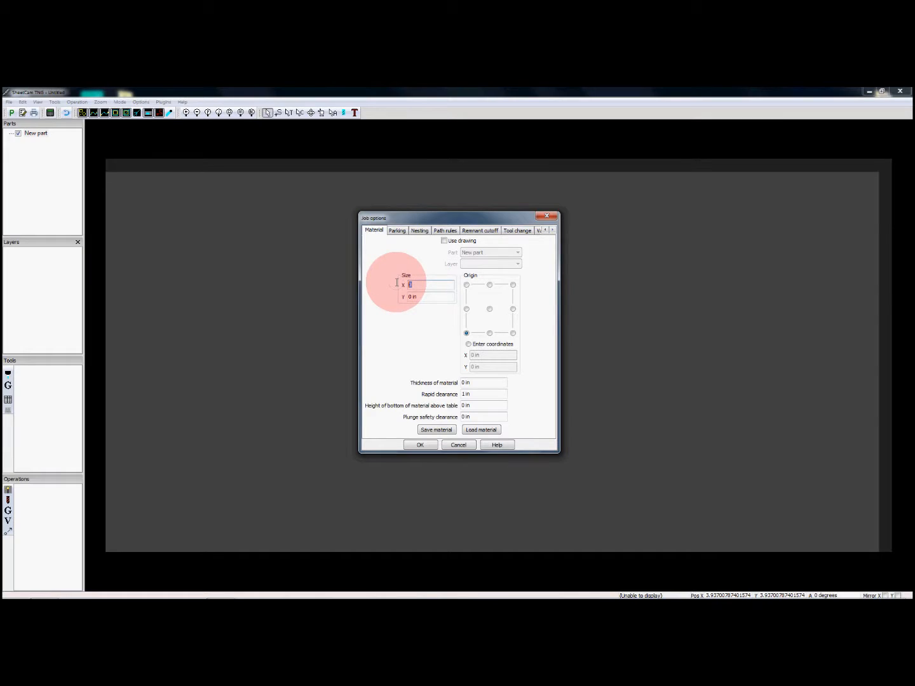
Set the job's material size to 48 in in X and 48 in in Y, keeping the default clearances.
text(8)
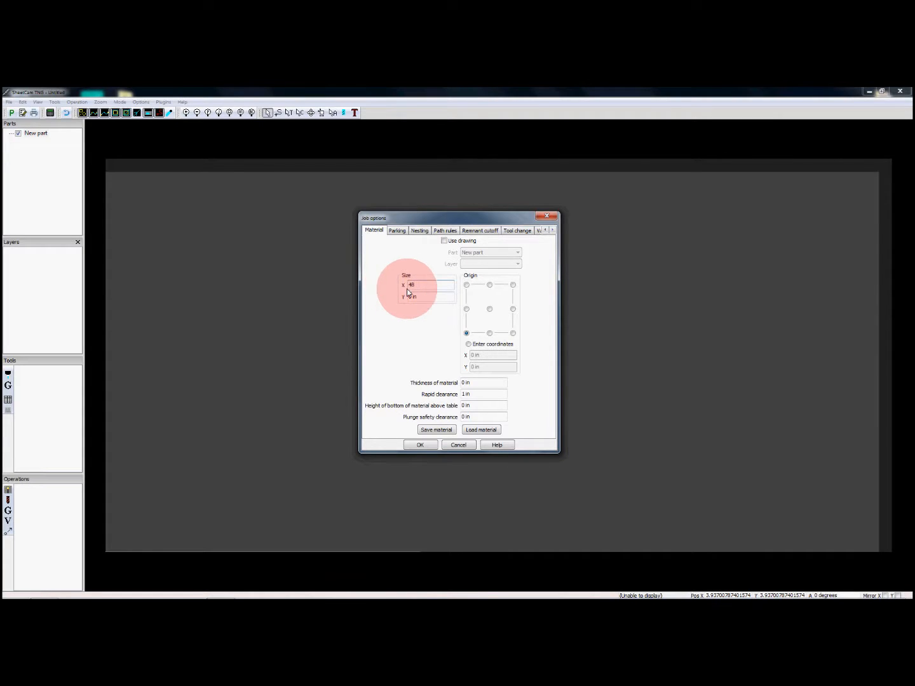
key(Tab)
text(48)
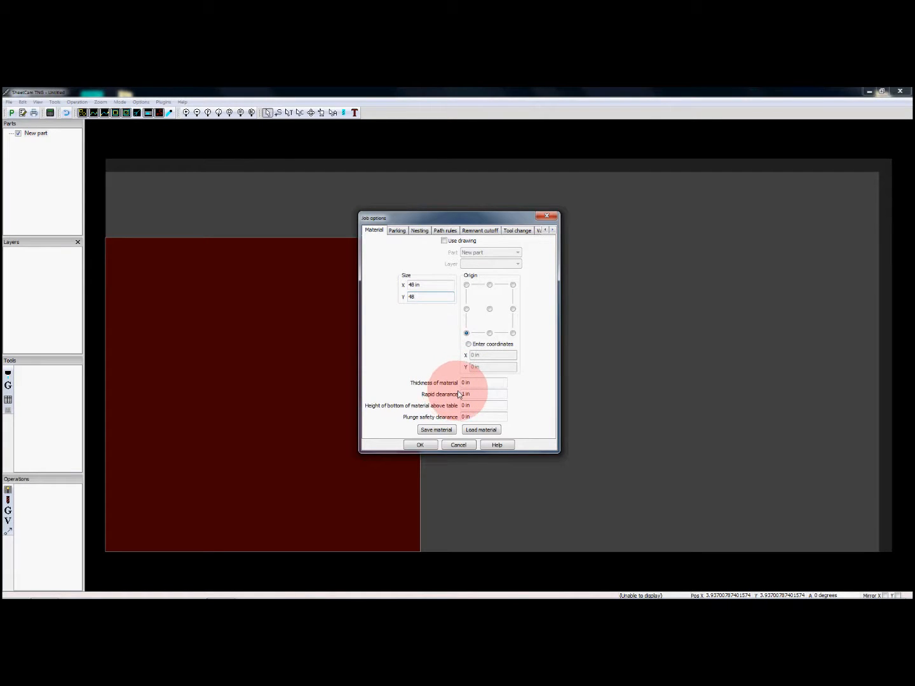
double_click(481, 392)
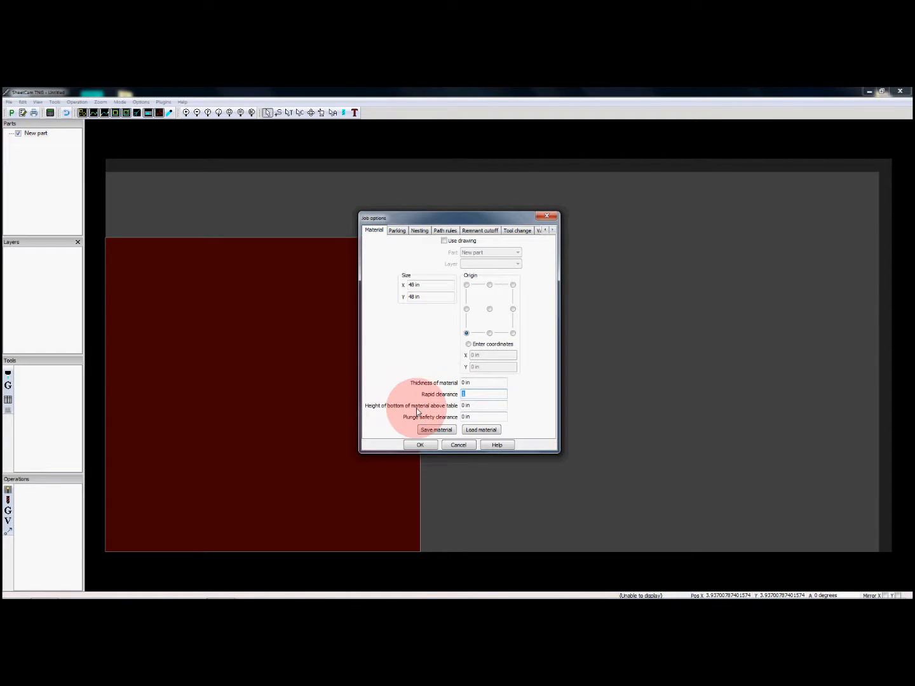
key(Tab)
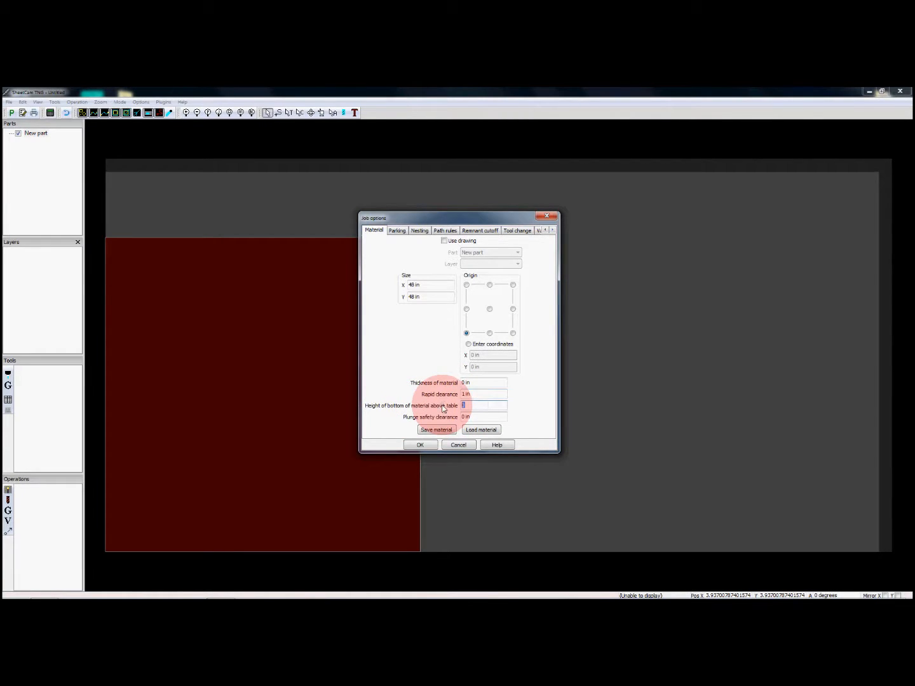
click(474, 418)
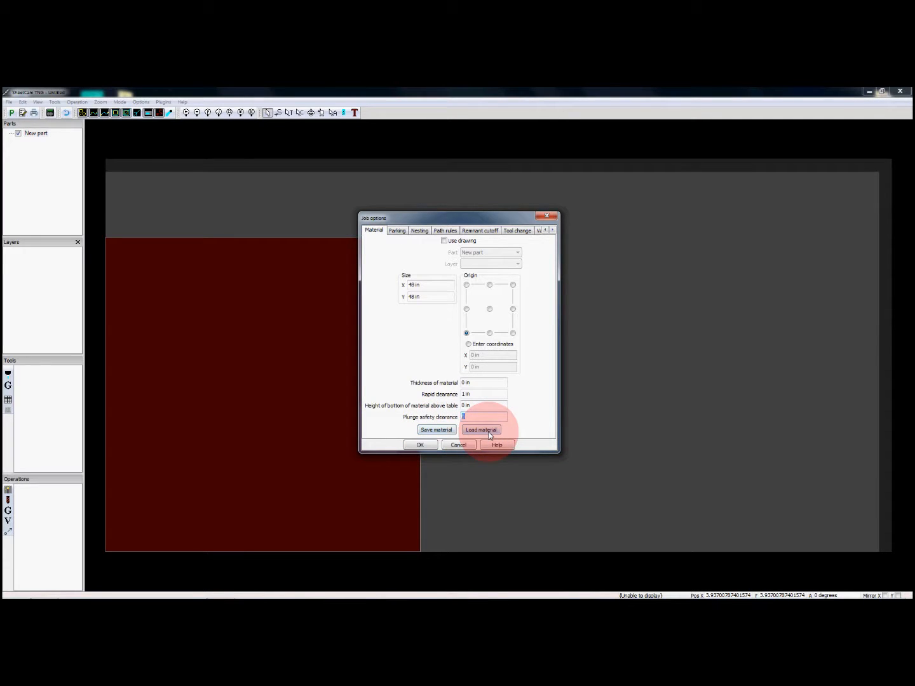
click(418, 446)
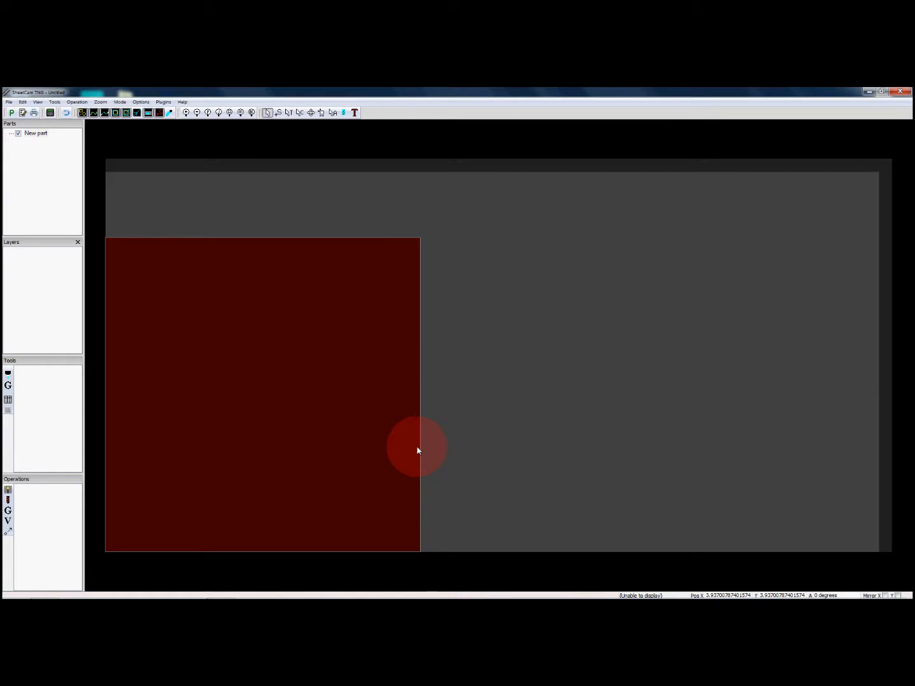
Import the drawing Example Part 001.dxf from the desktop in inch scaling, positioned by its lower-left corner.
click(11, 104)
click(33, 274)
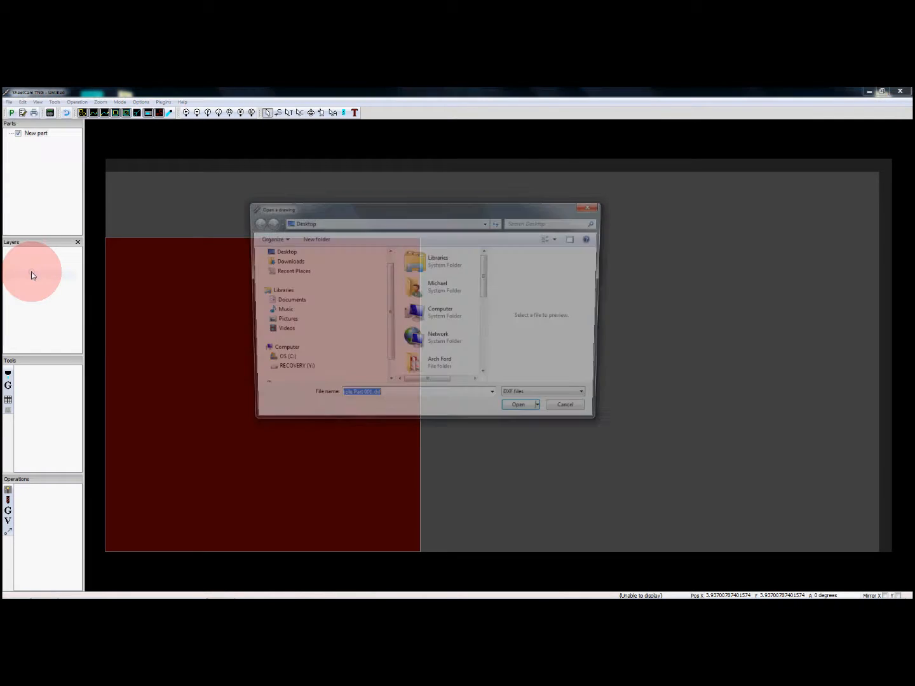
drag(484, 267, 470, 352)
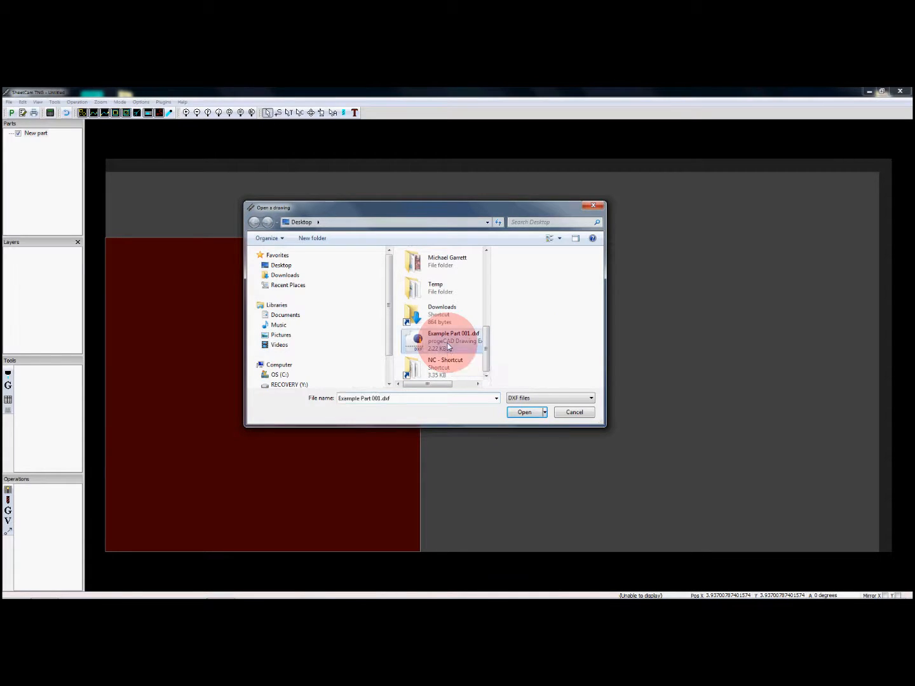
double_click(448, 346)
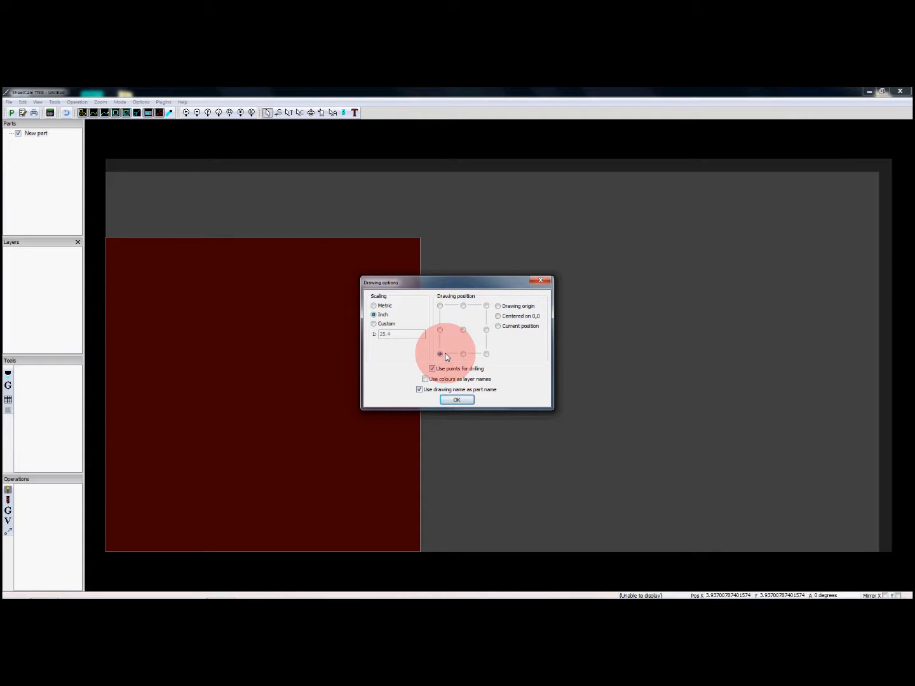
click(452, 400)
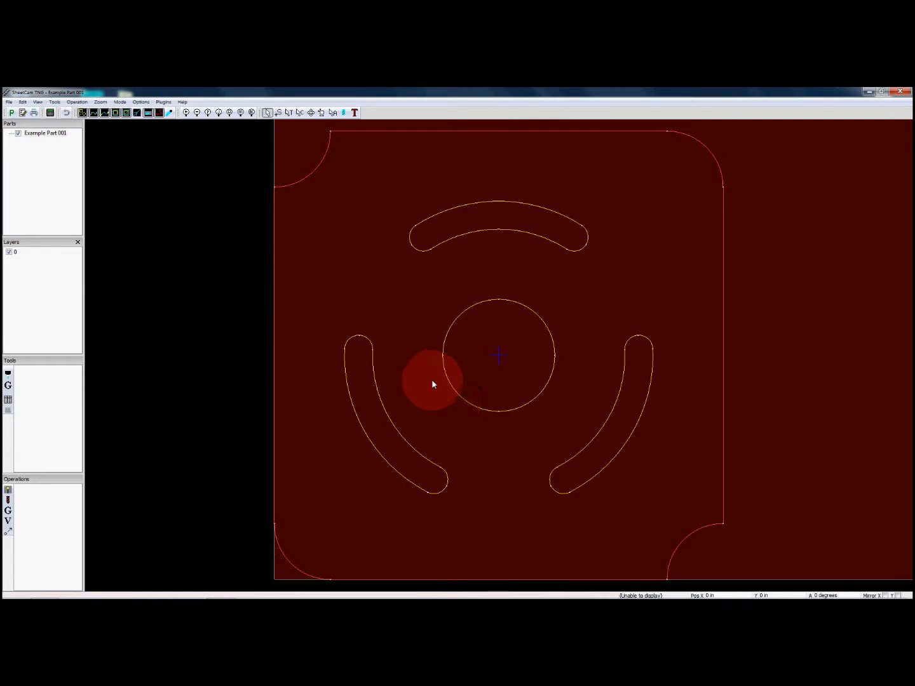
Move the part about 0.2 in in both X and Y, away from the sheet's lower-left corner.
click(311, 114)
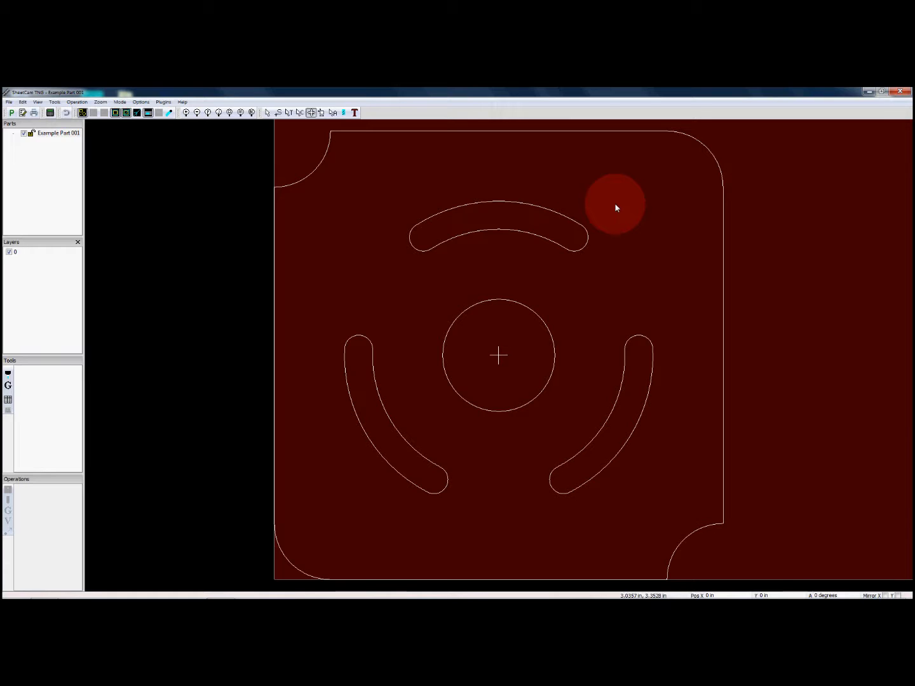
drag(615, 208, 638, 181)
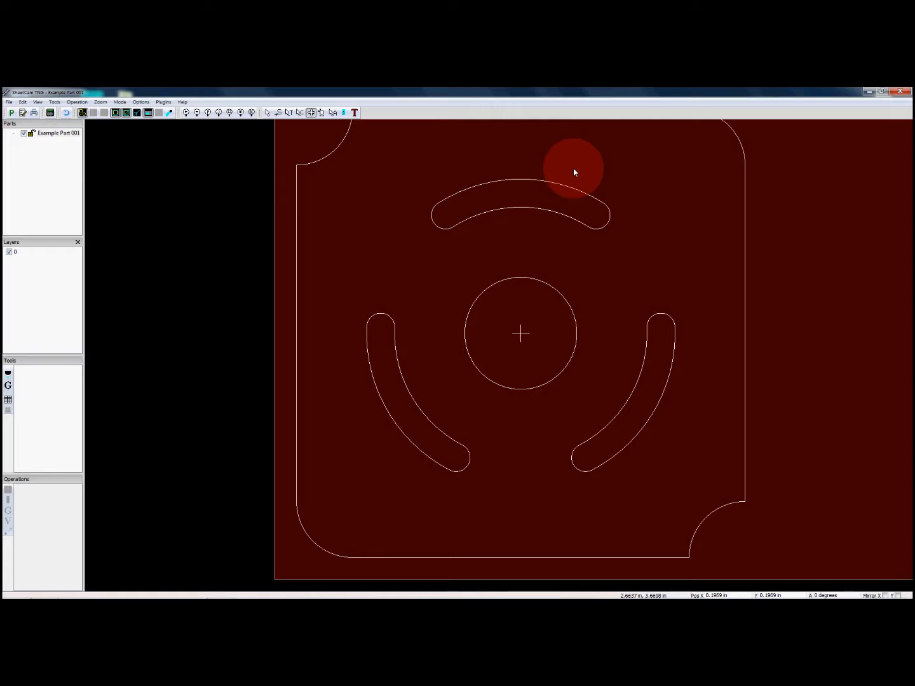
Move the three curved slots and the centre circle to a new layer named "inside".
click(301, 113)
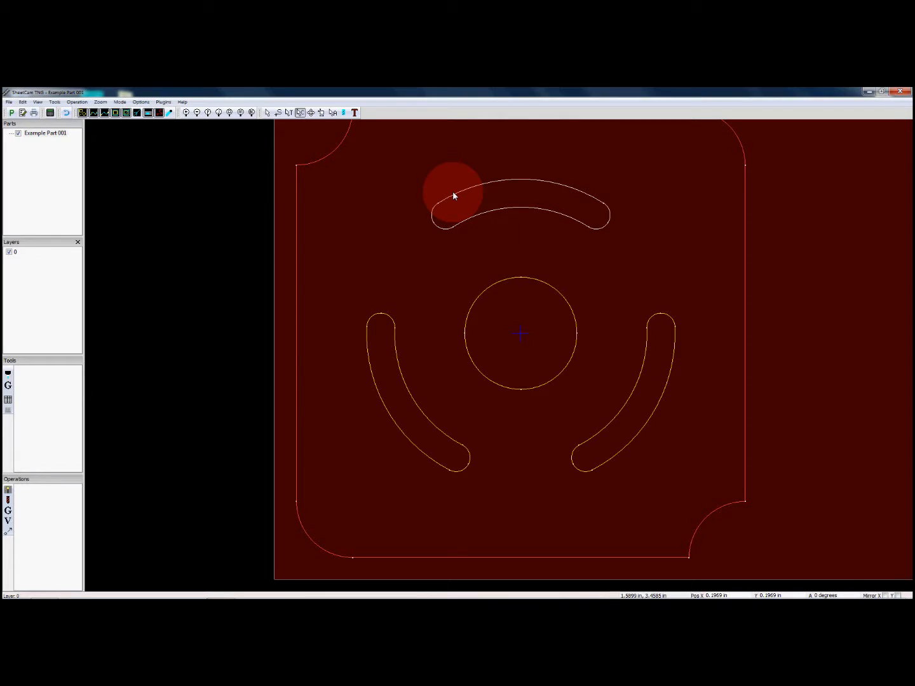
click(499, 282)
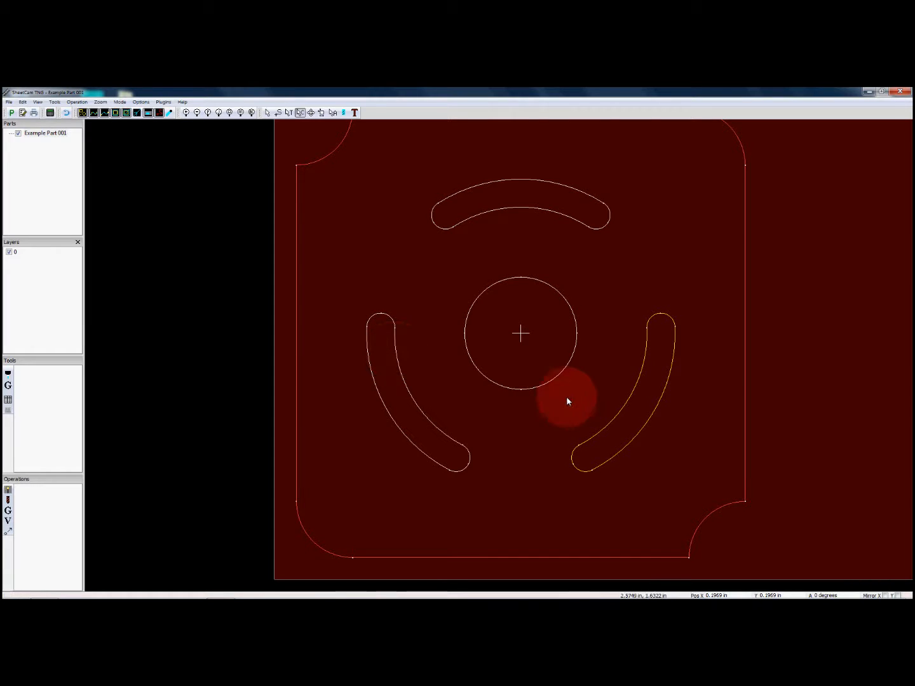
right_click(626, 405)
click(642, 407)
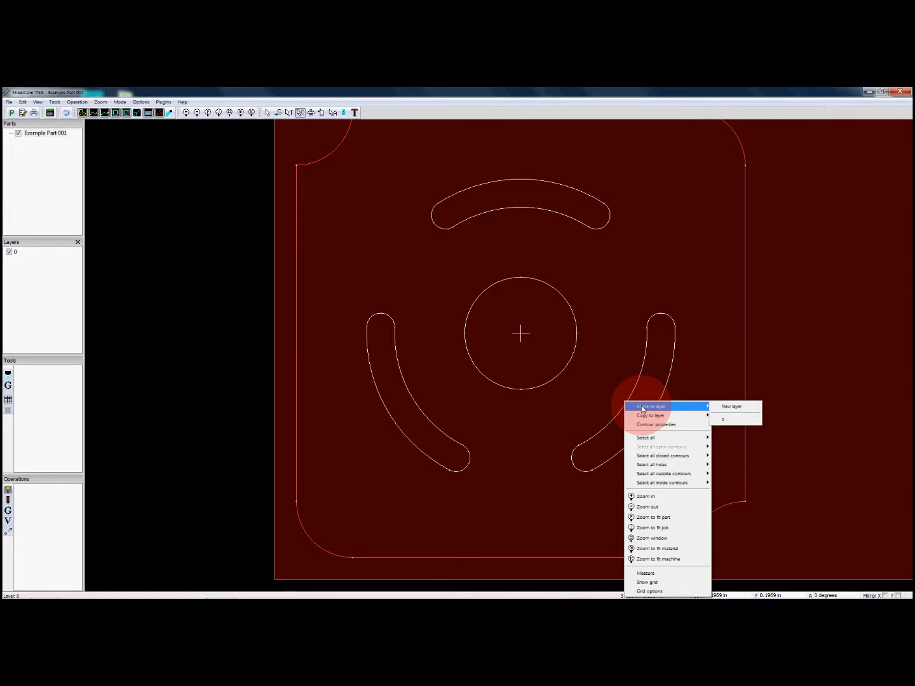
click(722, 407)
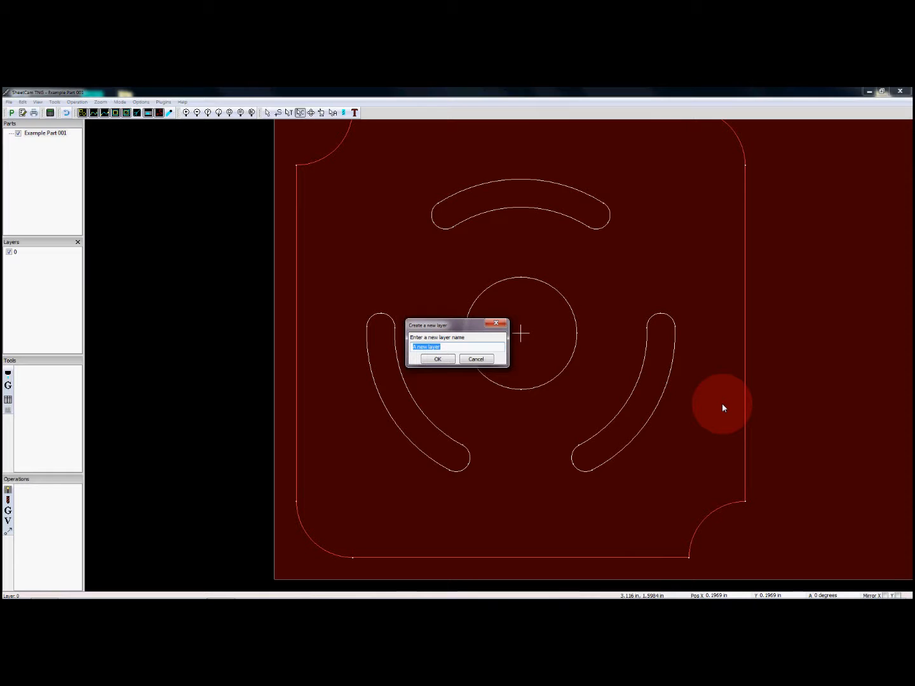
text(inside)
key(Return)
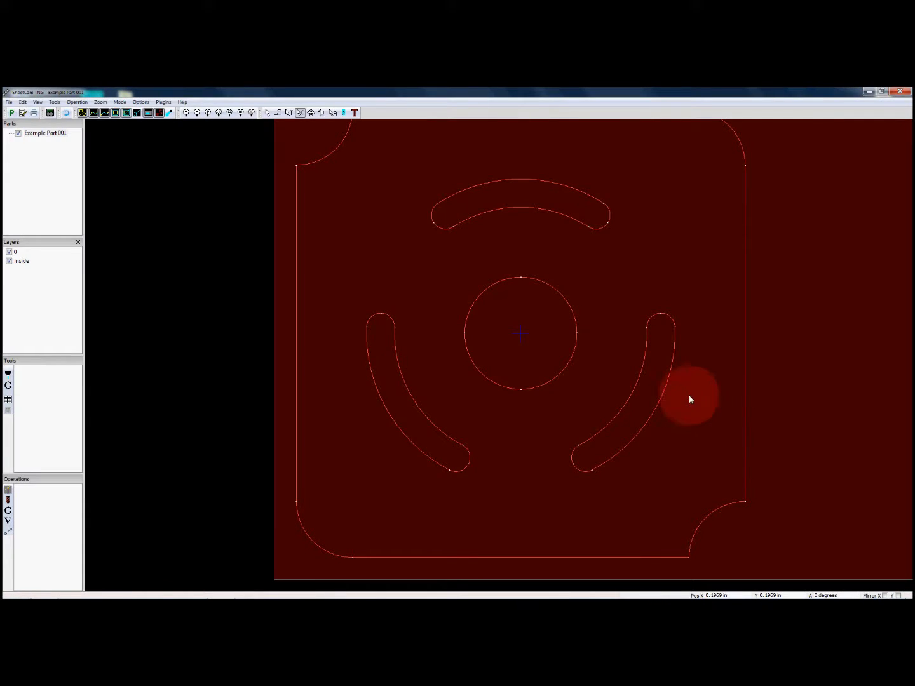
Move the part's outer contour to a new layer named "outside".
right_click(298, 352)
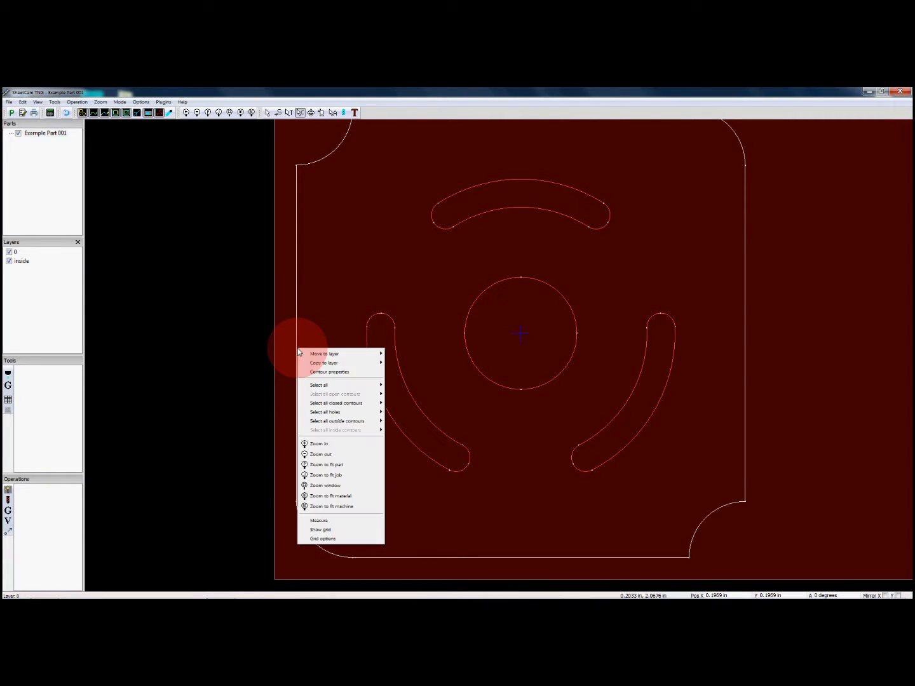
mouse_move(306, 353)
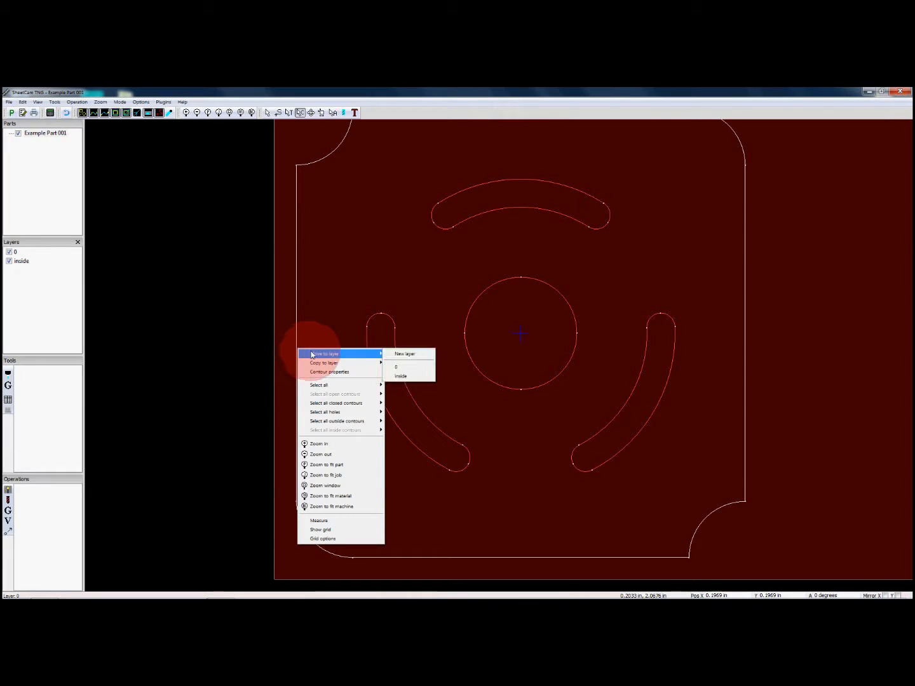
click(397, 355)
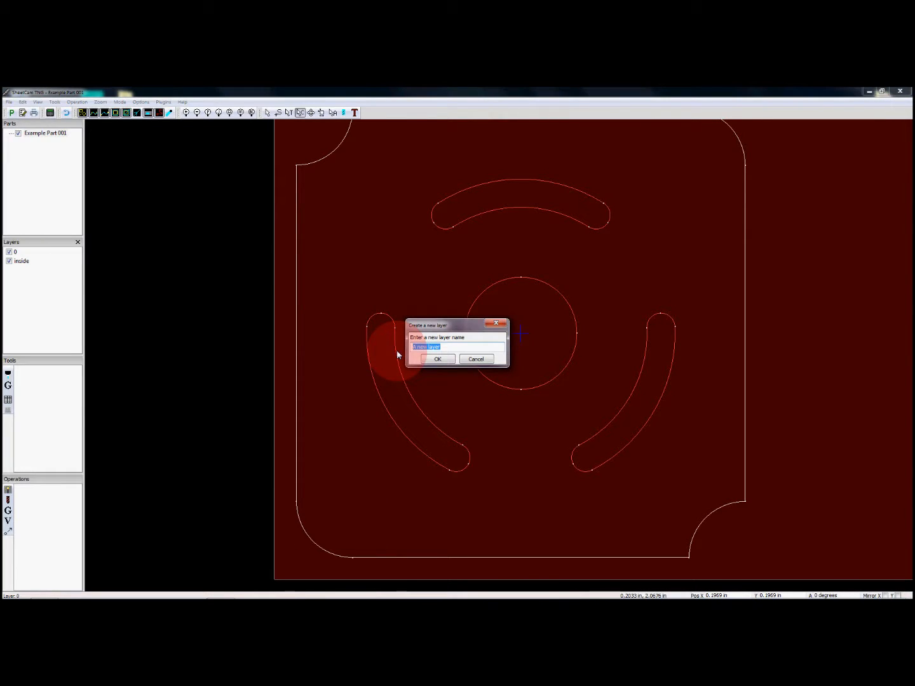
text(outside)
key(Return)
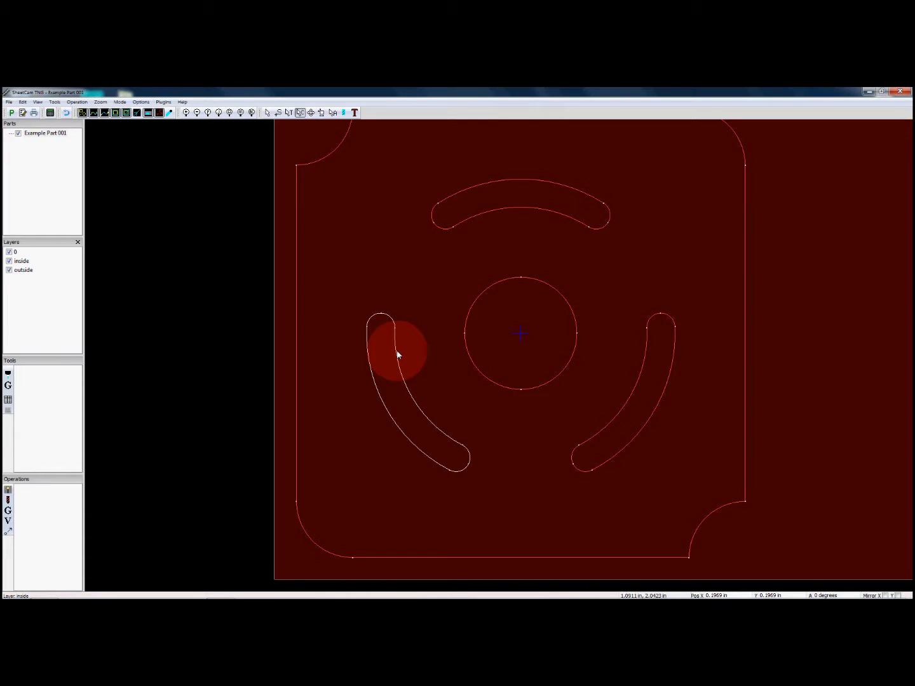
Hide layer 0 and check the inside and outside layers one at a time, leaving both shown.
click(8, 252)
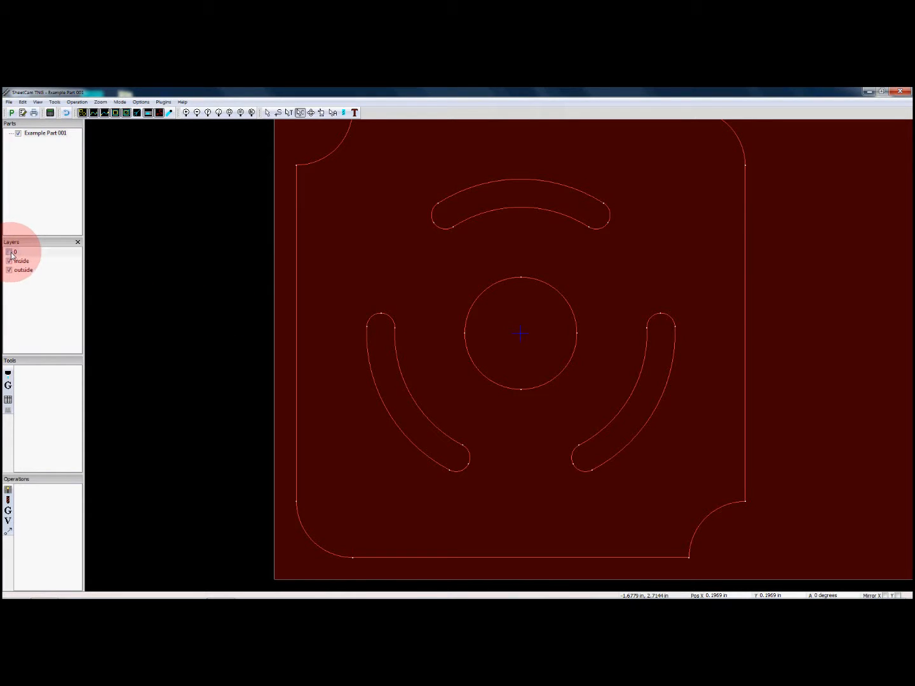
click(9, 270)
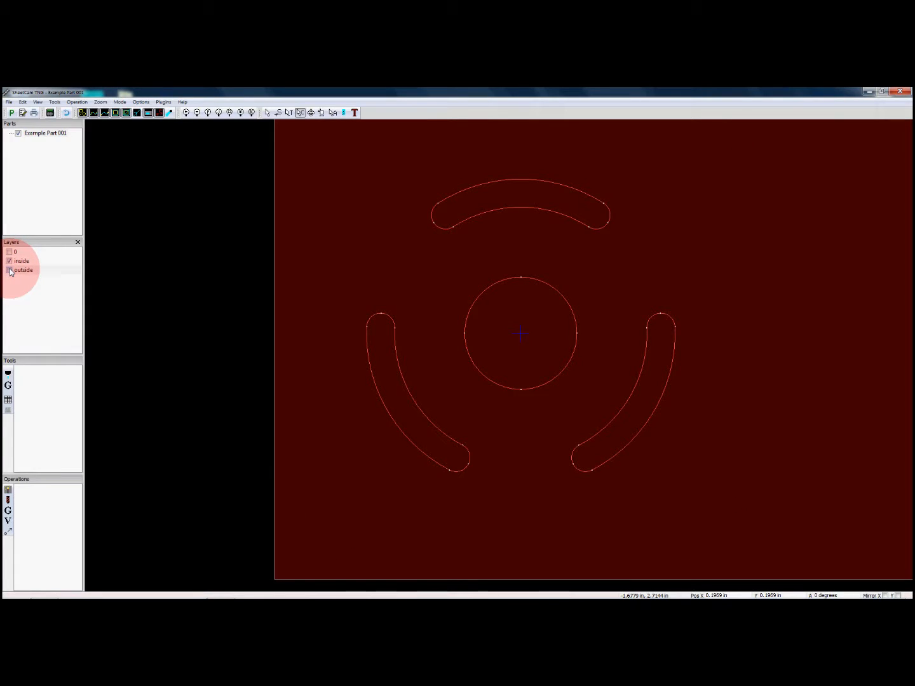
click(8, 261)
click(9, 270)
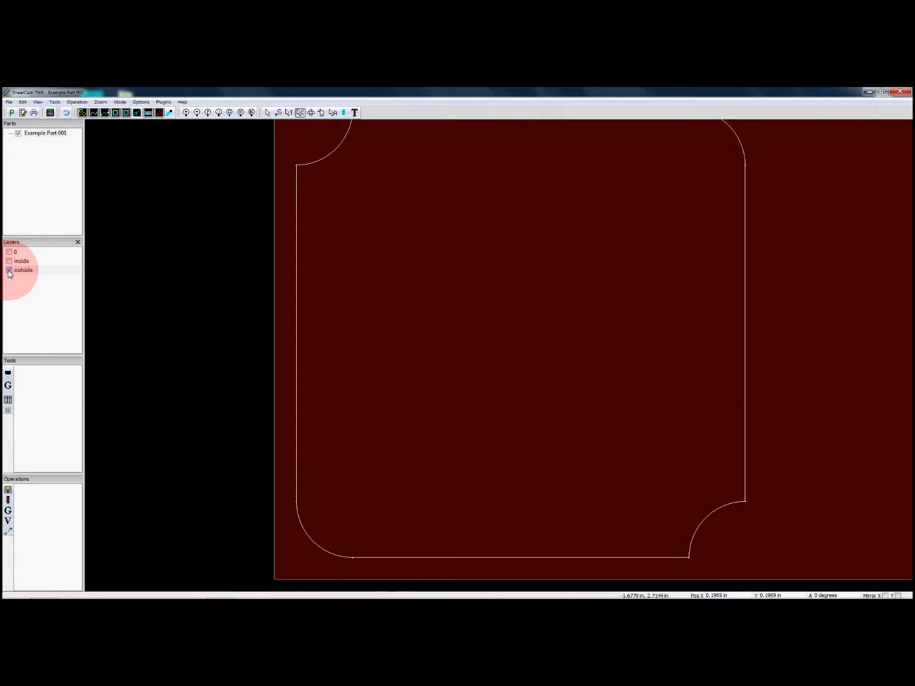
click(9, 261)
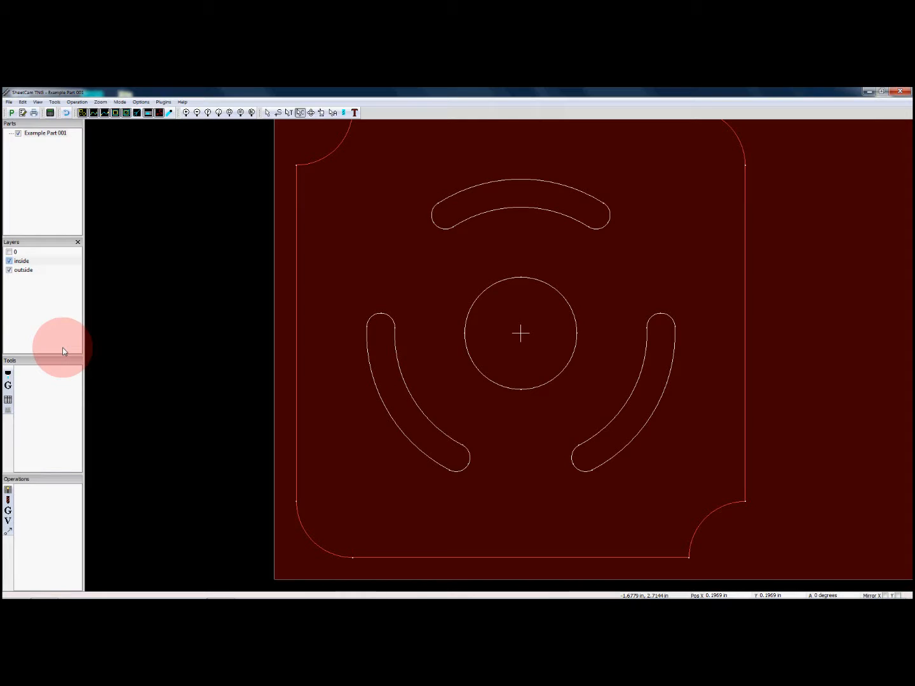
Create a plasma jet tool with tool number 4, a 0.0591 in kerf width and a 100 ipm feed rate.
click(9, 375)
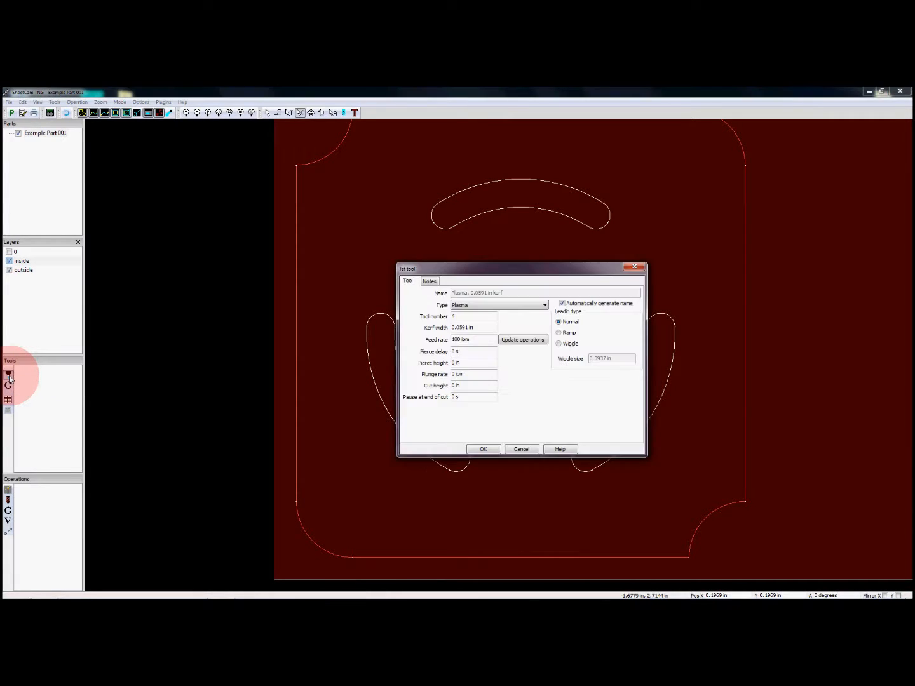
click(480, 309)
click(480, 313)
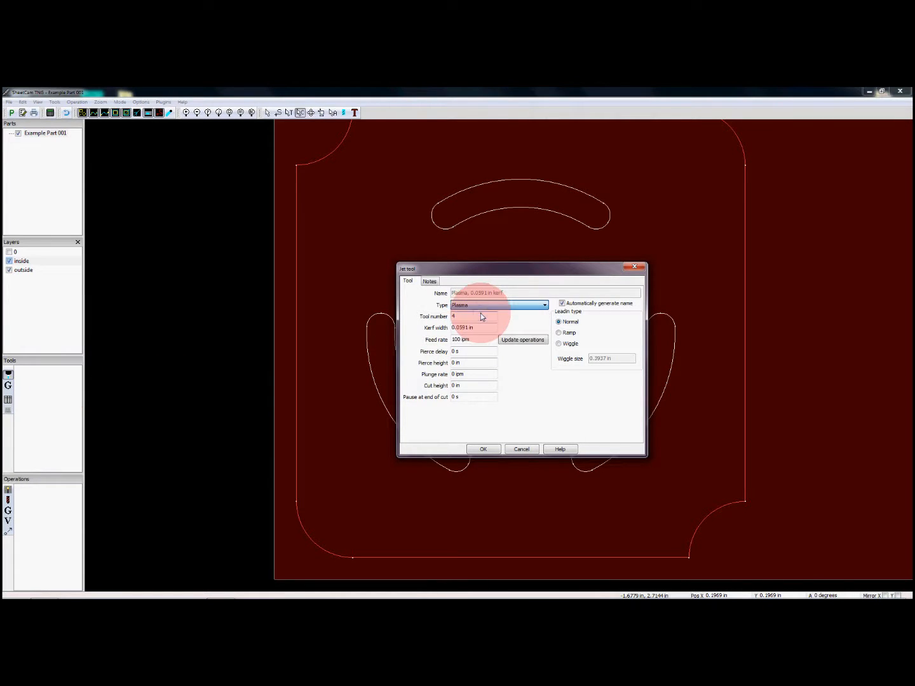
double_click(452, 317)
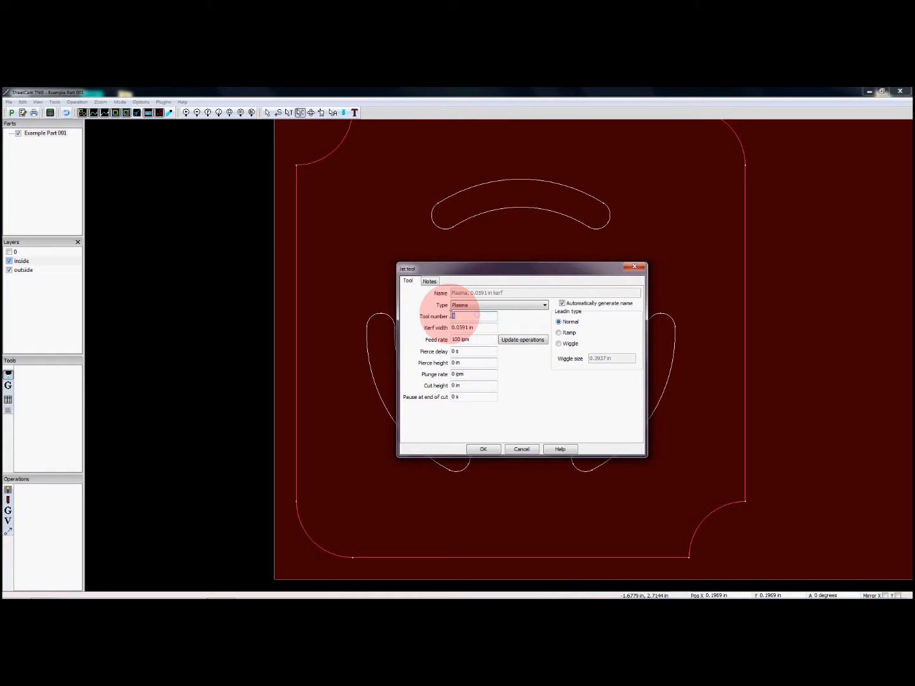
text(4)
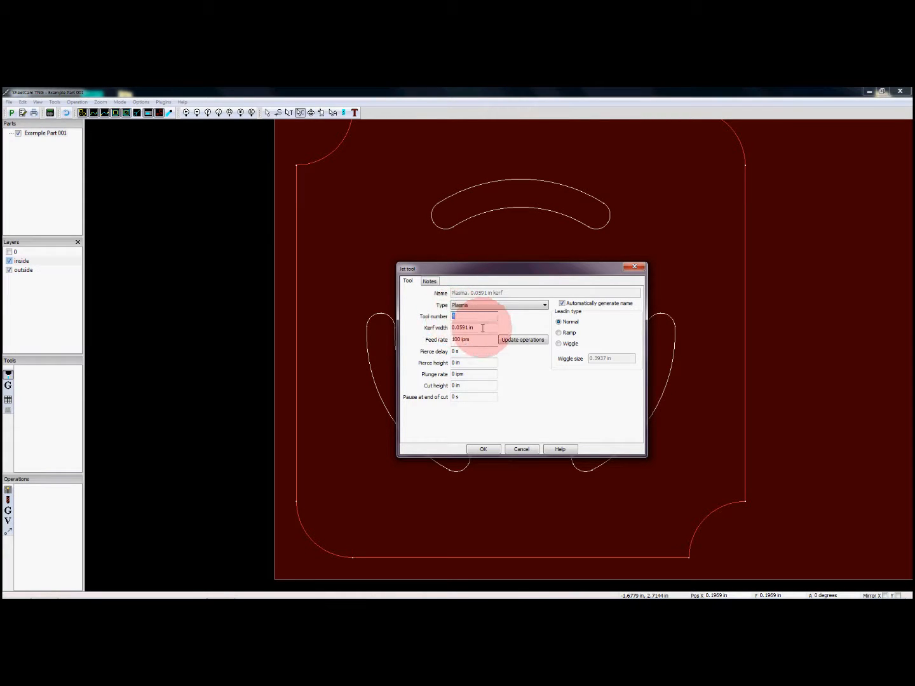
key(Tab)
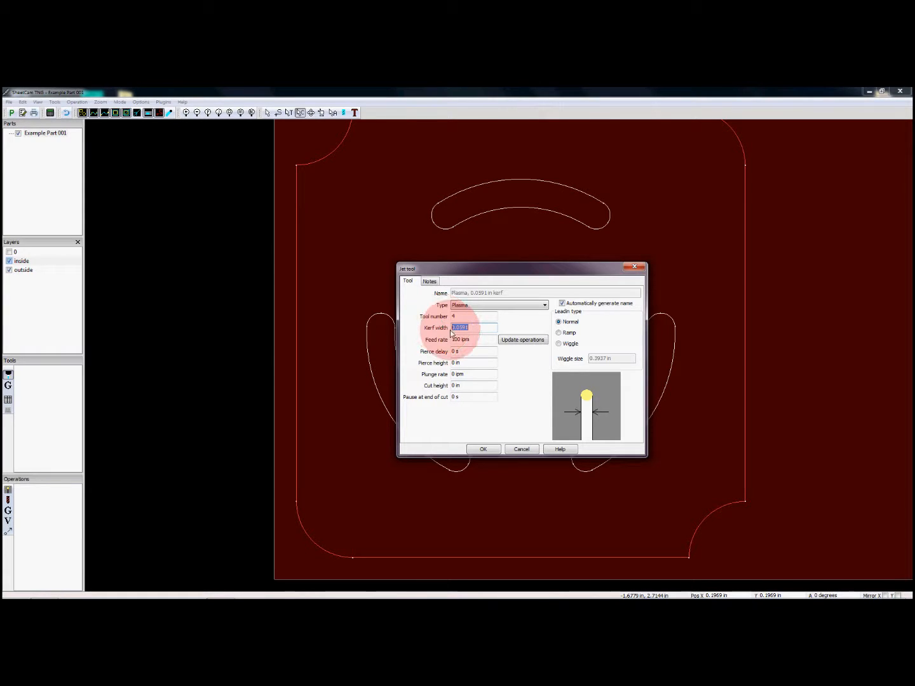
key(Tab)
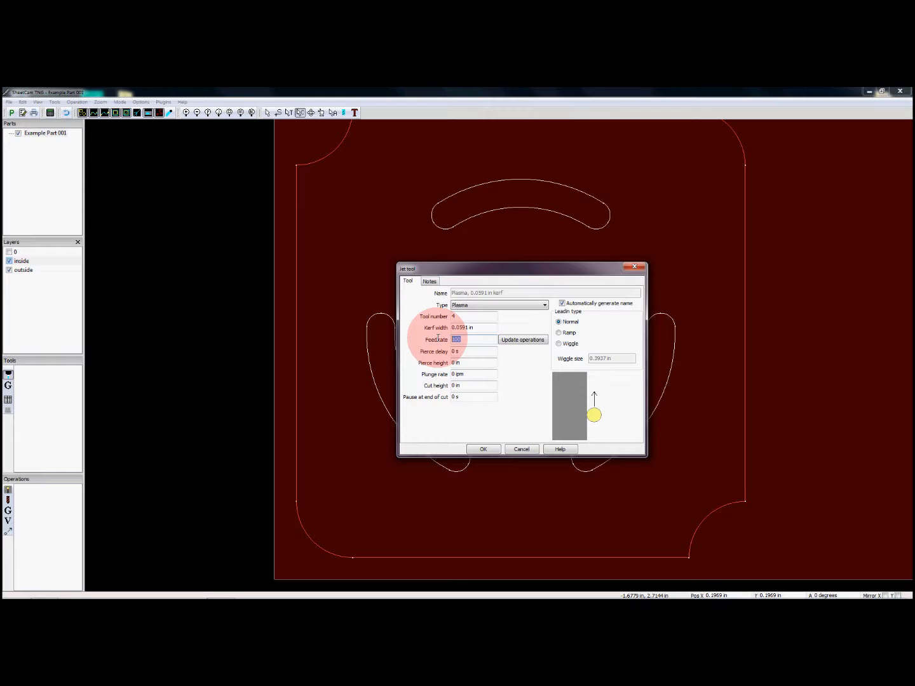
click(466, 352)
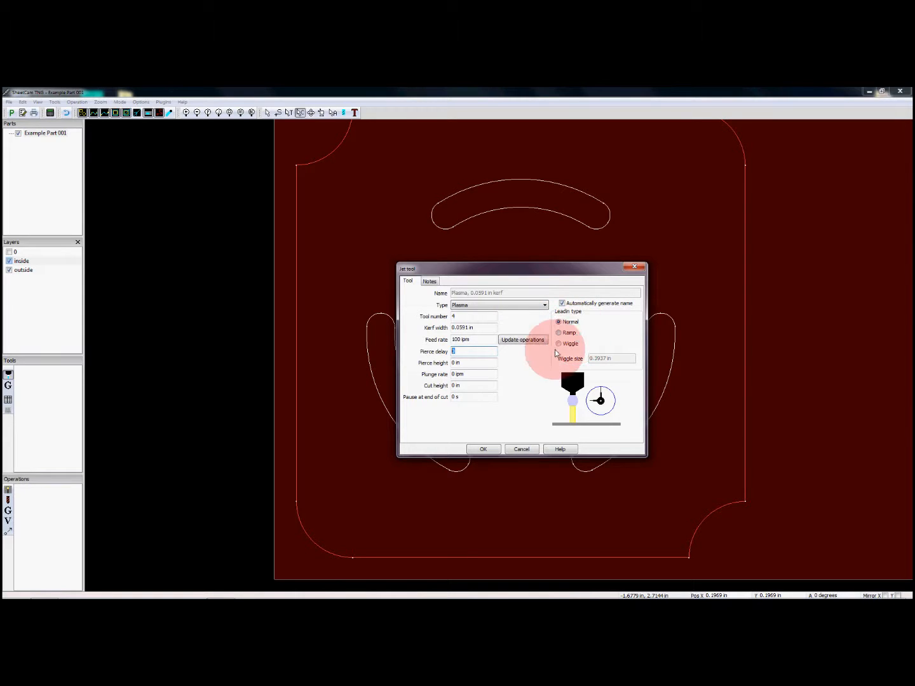
click(486, 450)
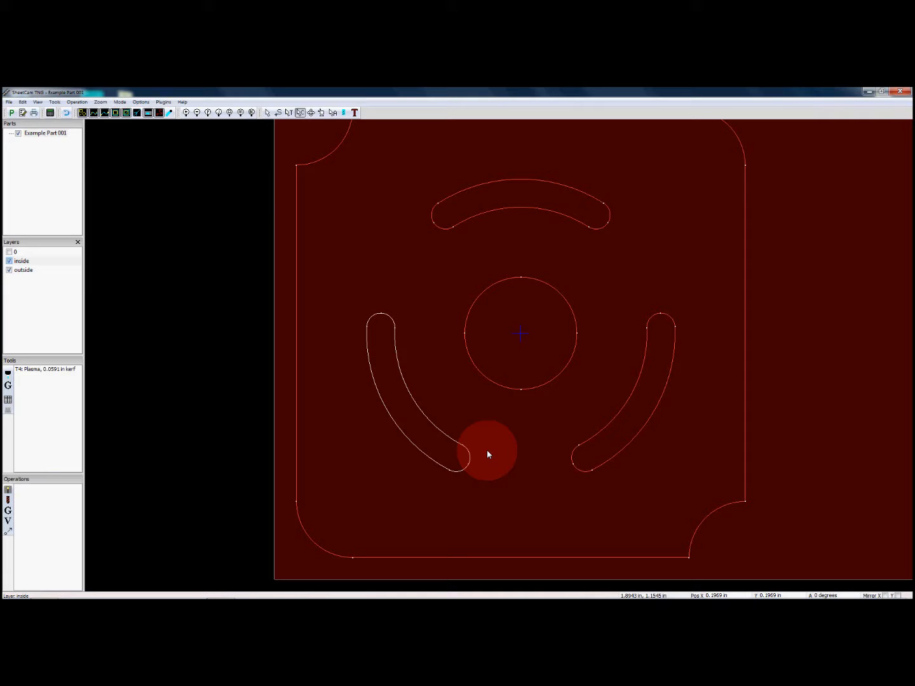
Start a jet cutting operation with an inside offset on the "inside" layer, using the T4 plasma tool with 0.0591 in kerf.
click(7, 490)
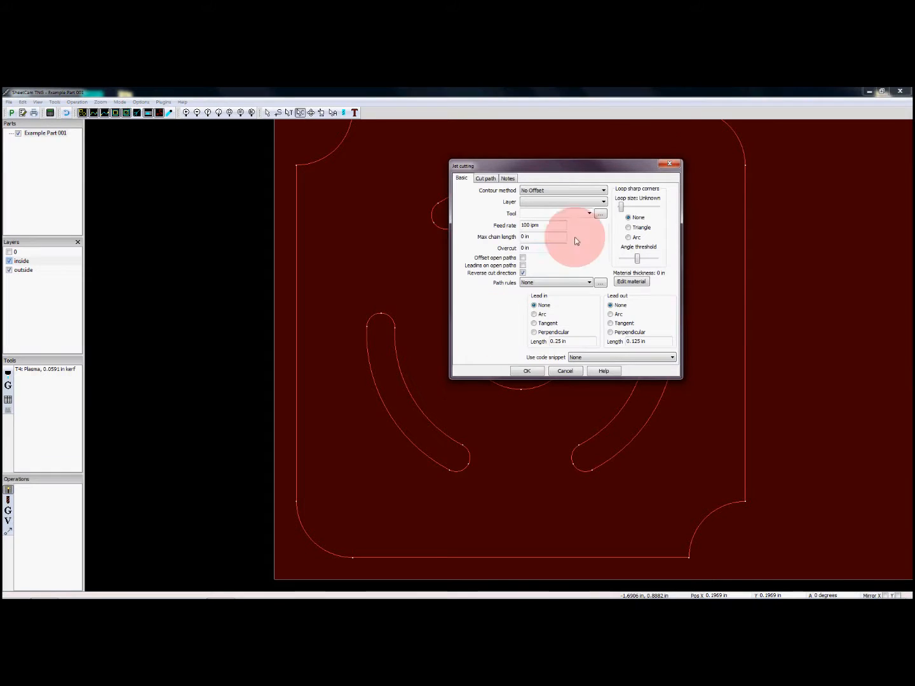
drag(588, 166, 294, 260)
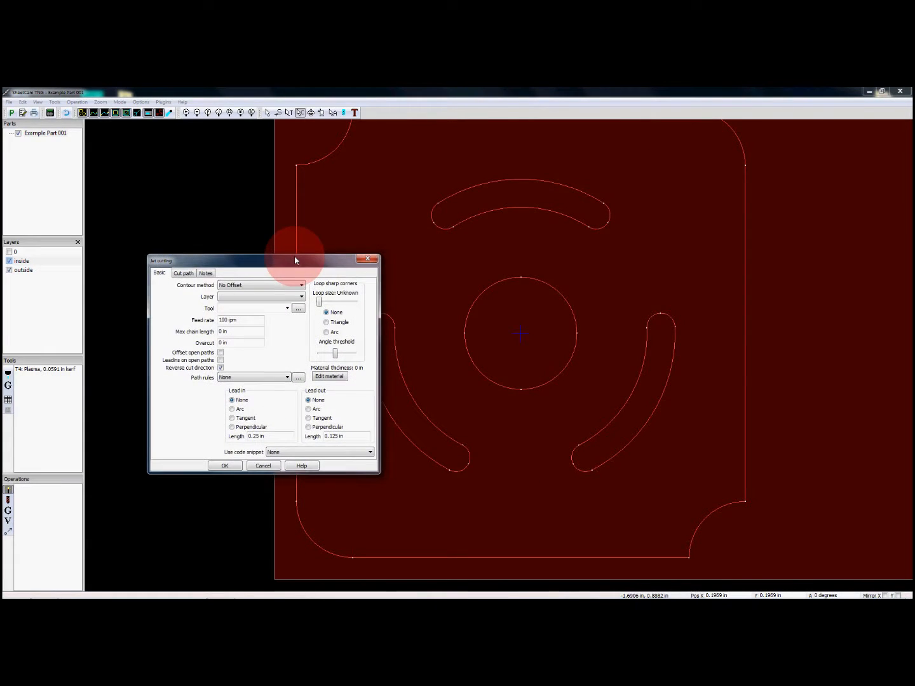
click(262, 284)
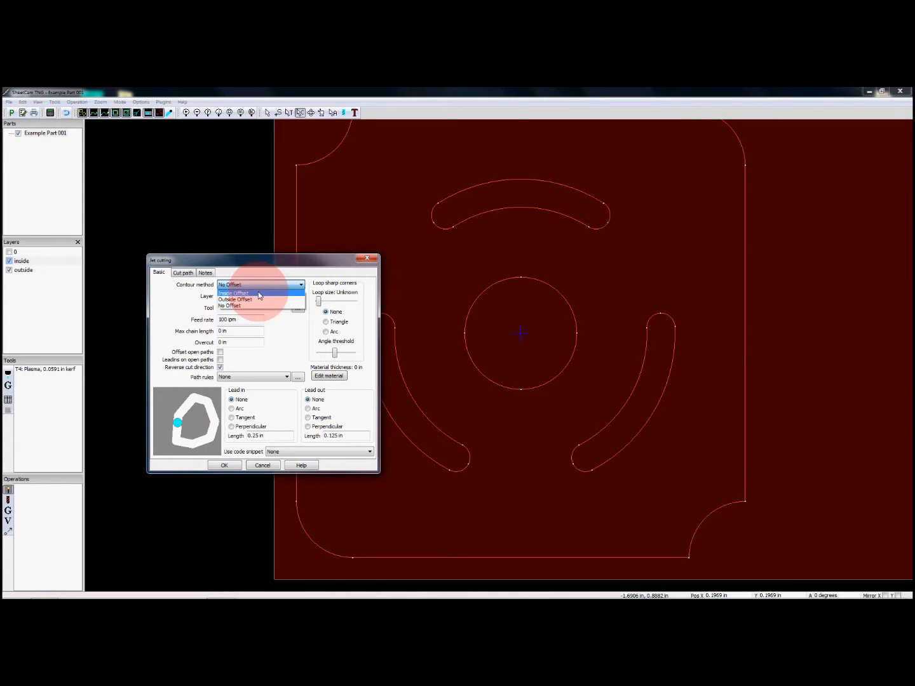
click(259, 293)
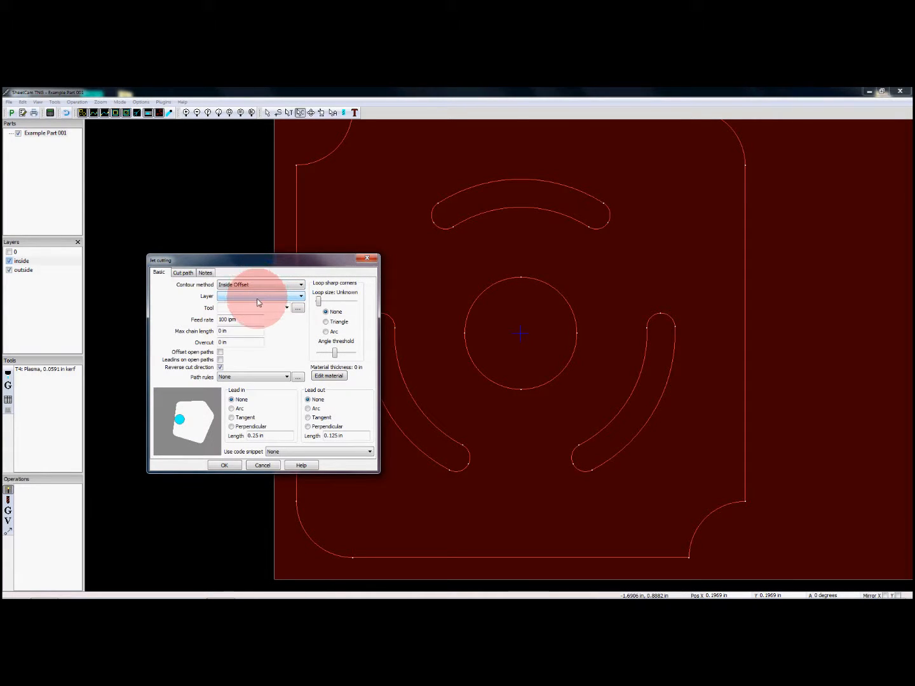
click(258, 297)
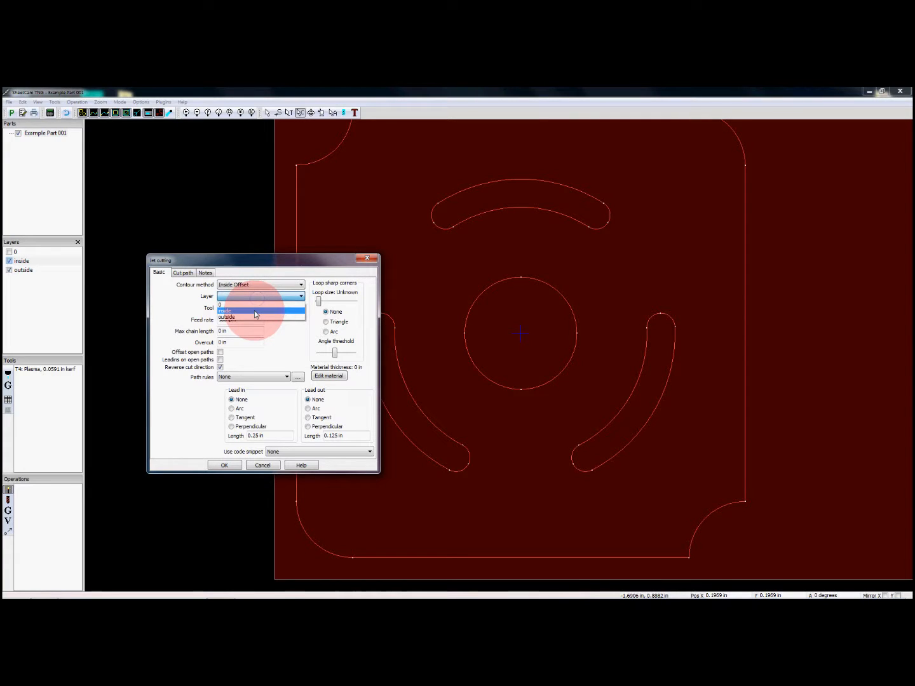
click(254, 312)
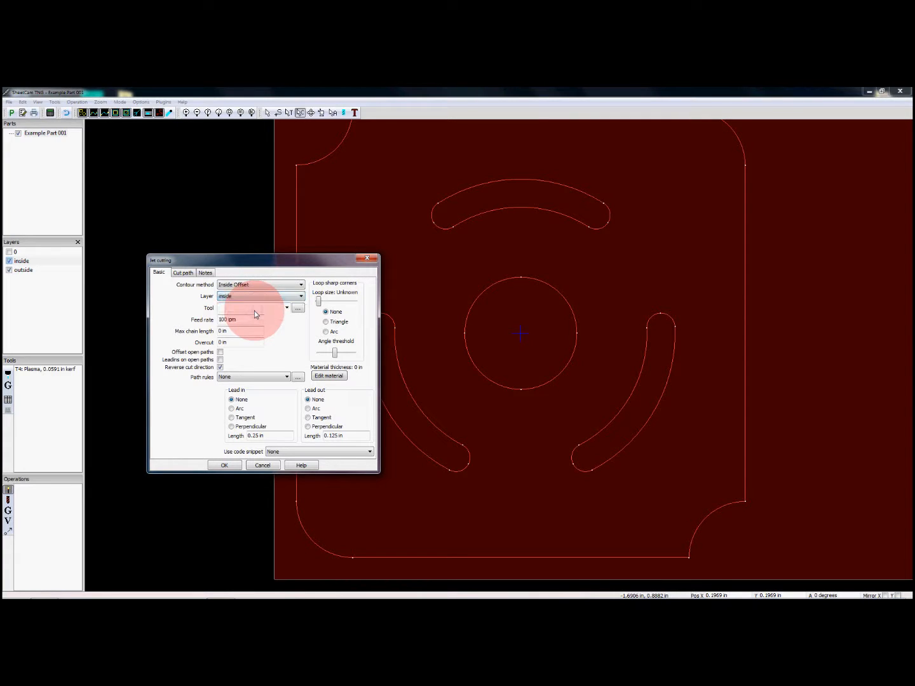
click(288, 309)
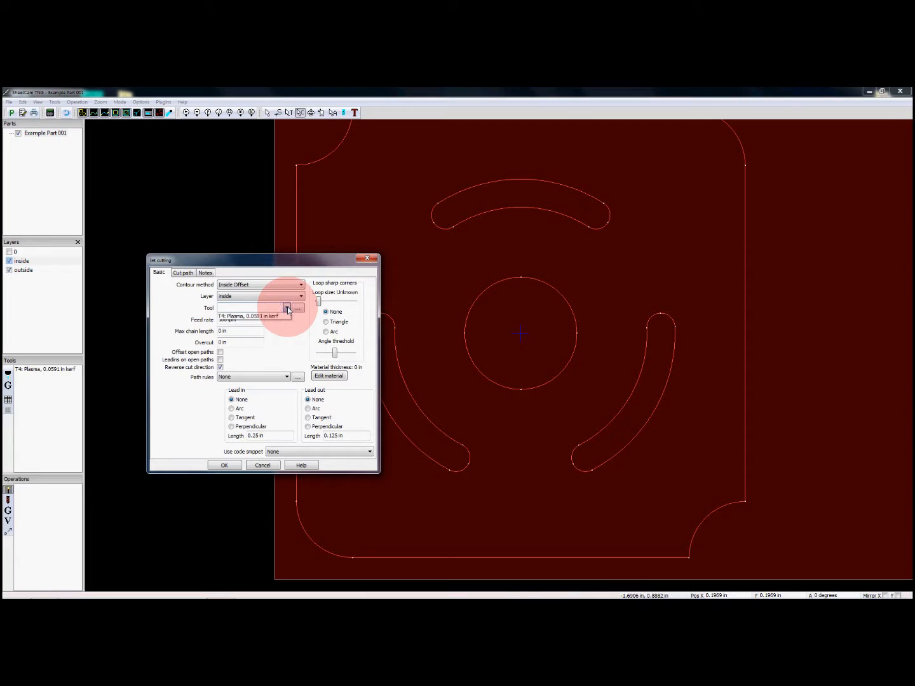
click(278, 316)
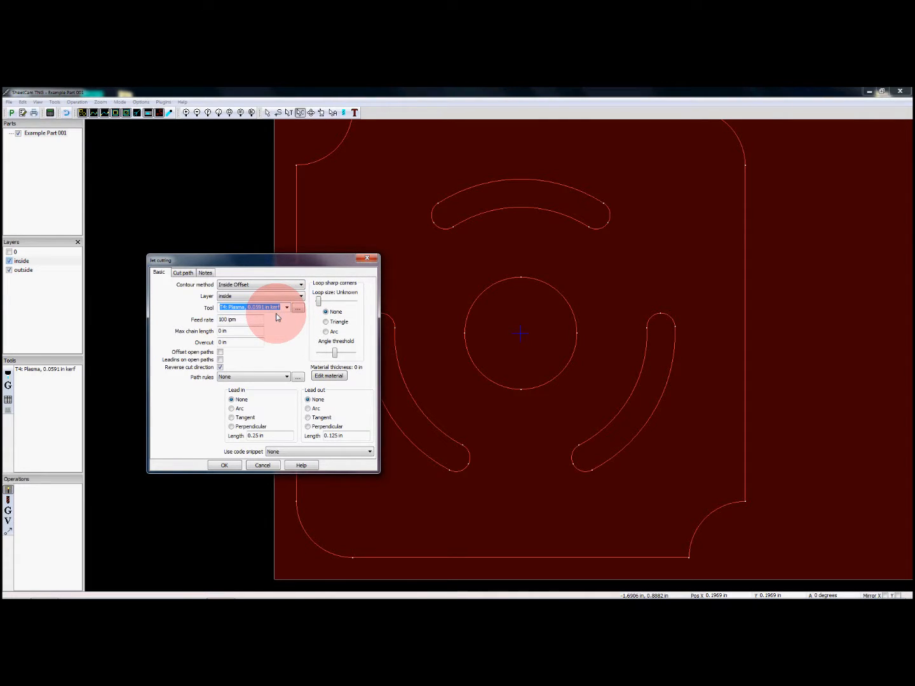
Give the inside cut a 0.25 in arc lead-in and no lead-out at 100 ipm, and create the operation.
double_click(224, 319)
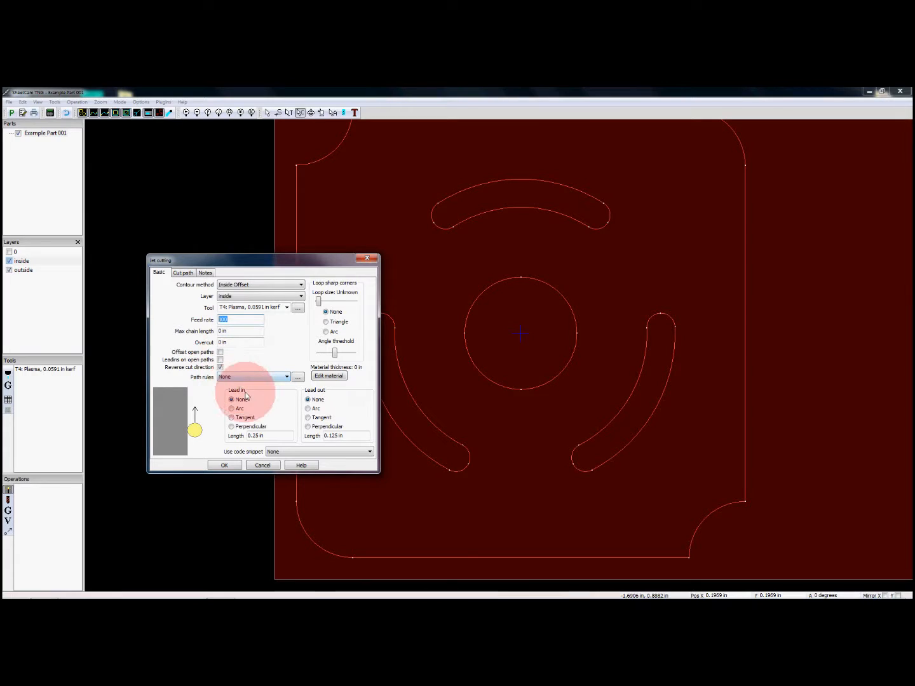
click(307, 399)
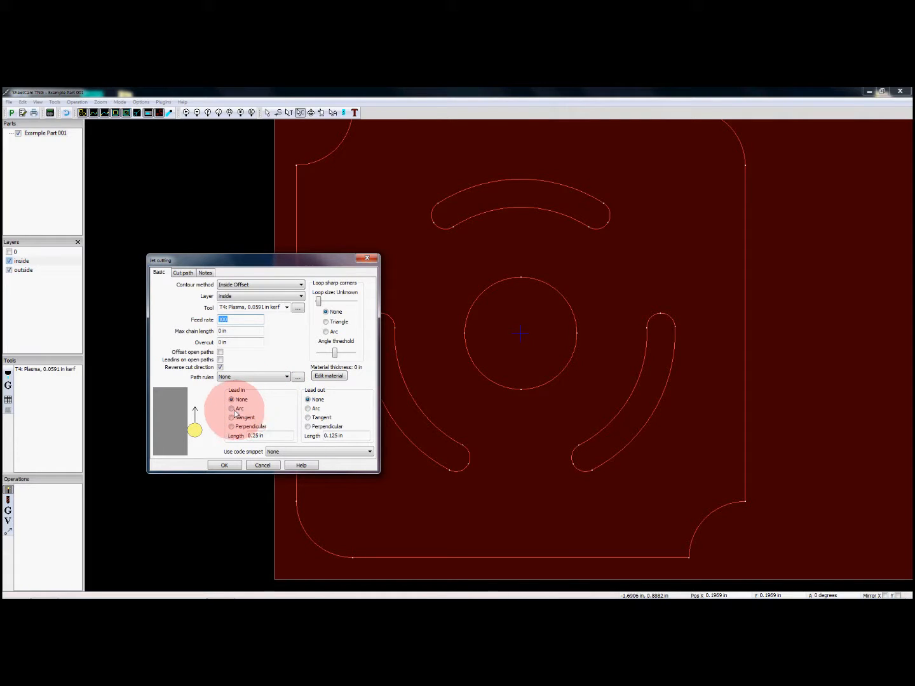
click(237, 410)
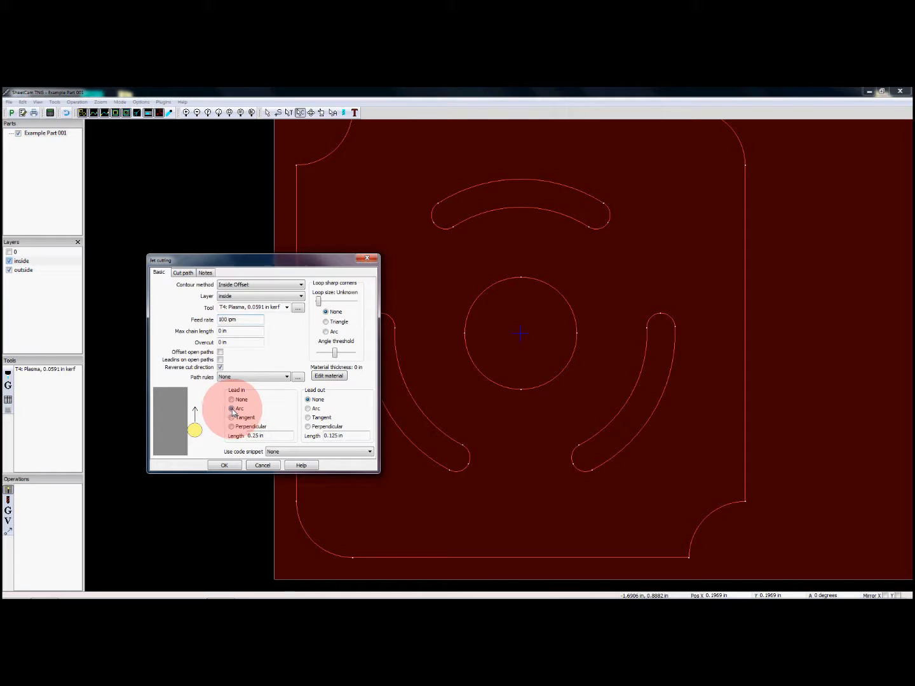
double_click(254, 436)
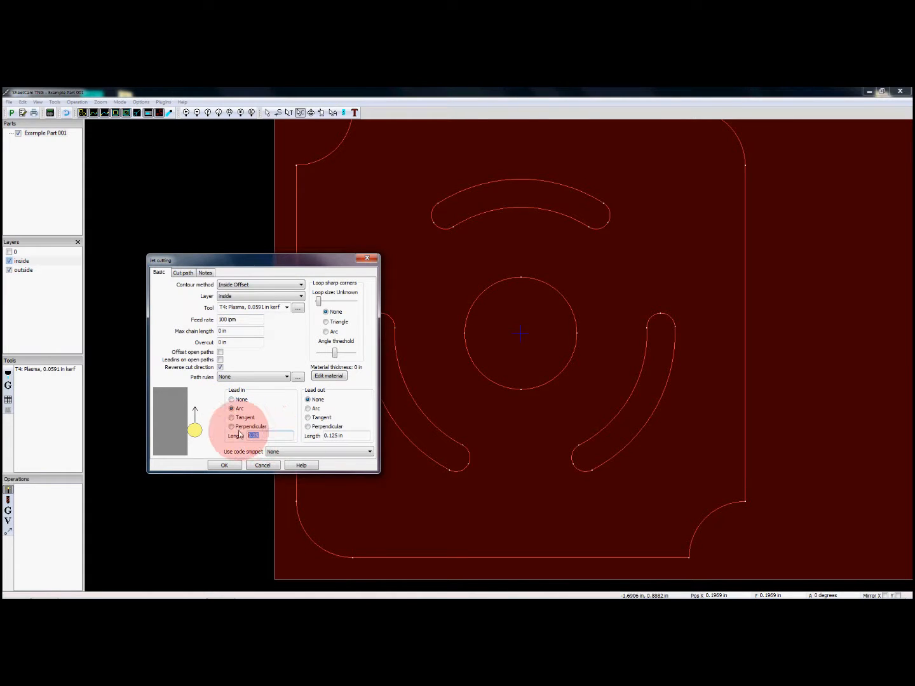
double_click(327, 435)
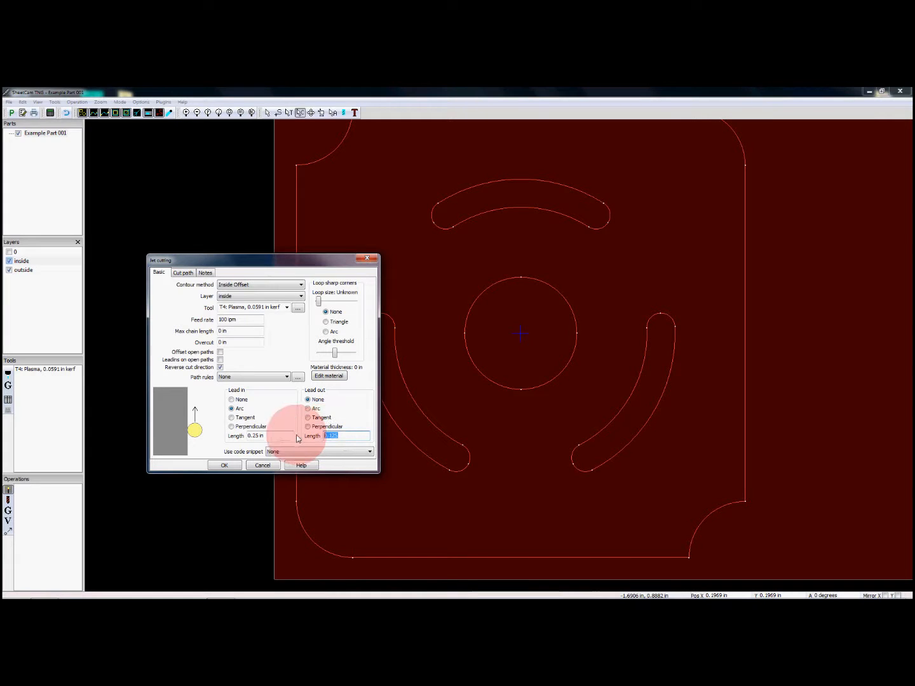
click(224, 466)
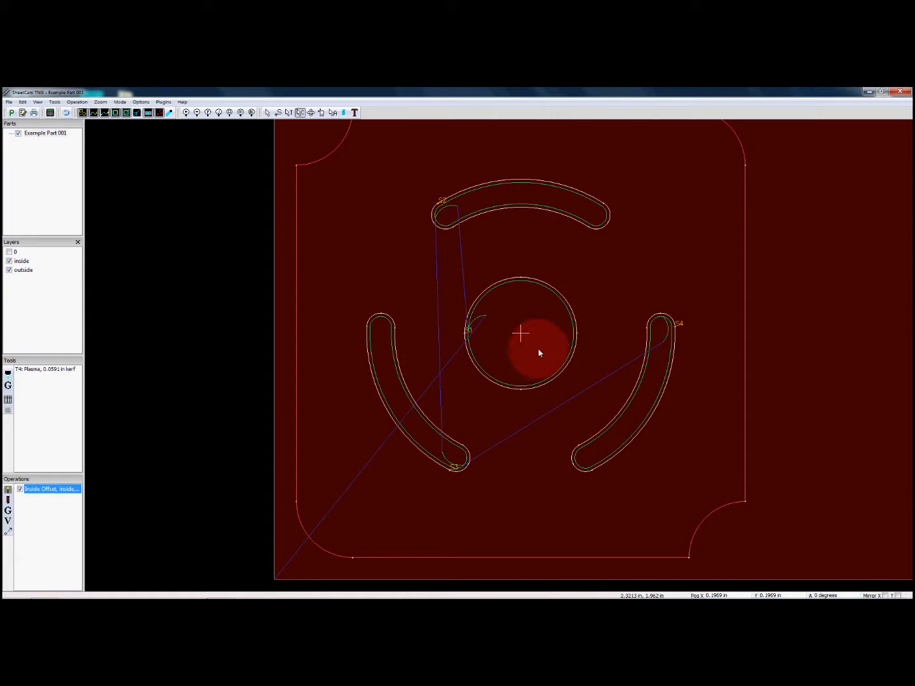
Start a second jet cutting operation with an outside offset on the "outside" layer.
scroll(488, 335, up, 2)
scroll(480, 337, up, 3)
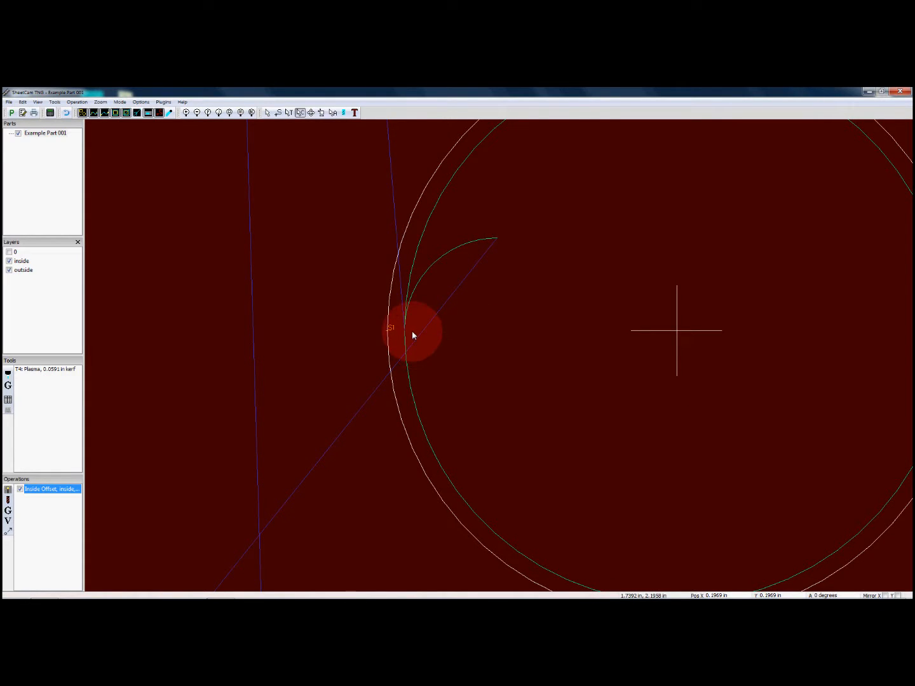
scroll(417, 343, down, 3)
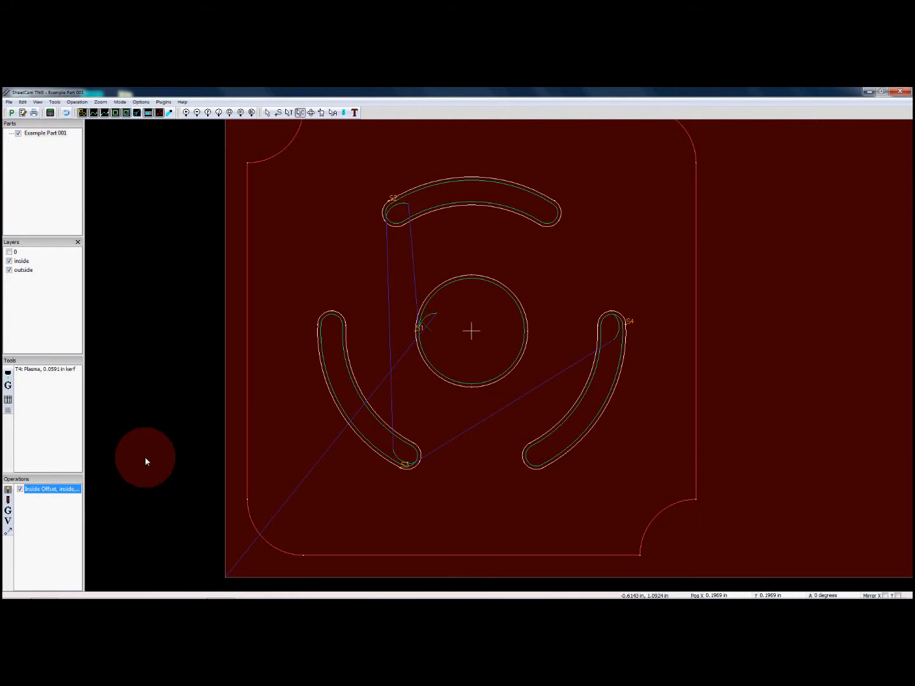
click(8, 489)
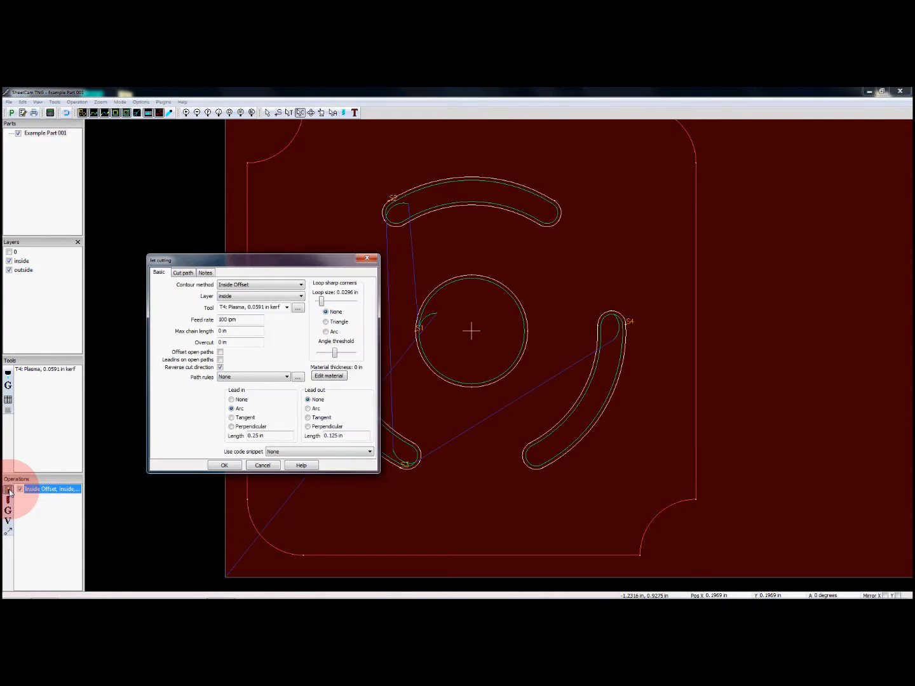
drag(254, 260, 460, 244)
click(468, 275)
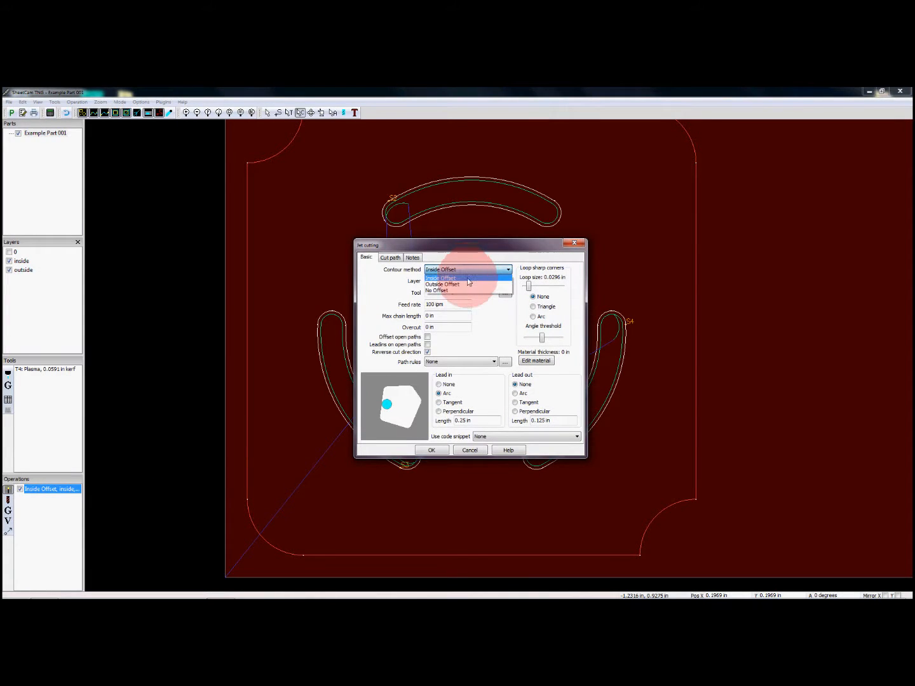
click(465, 283)
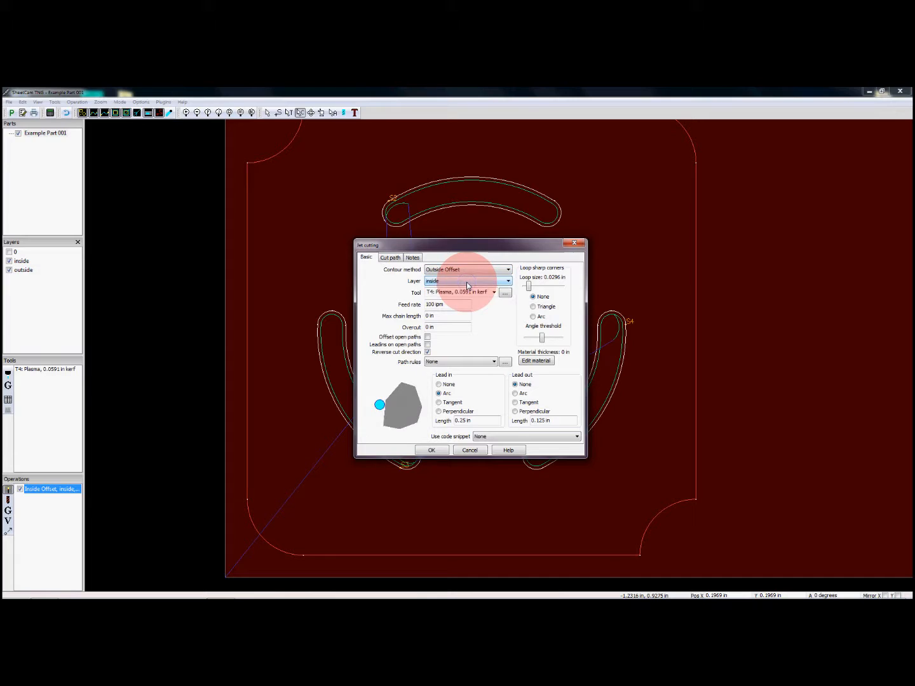
click(466, 282)
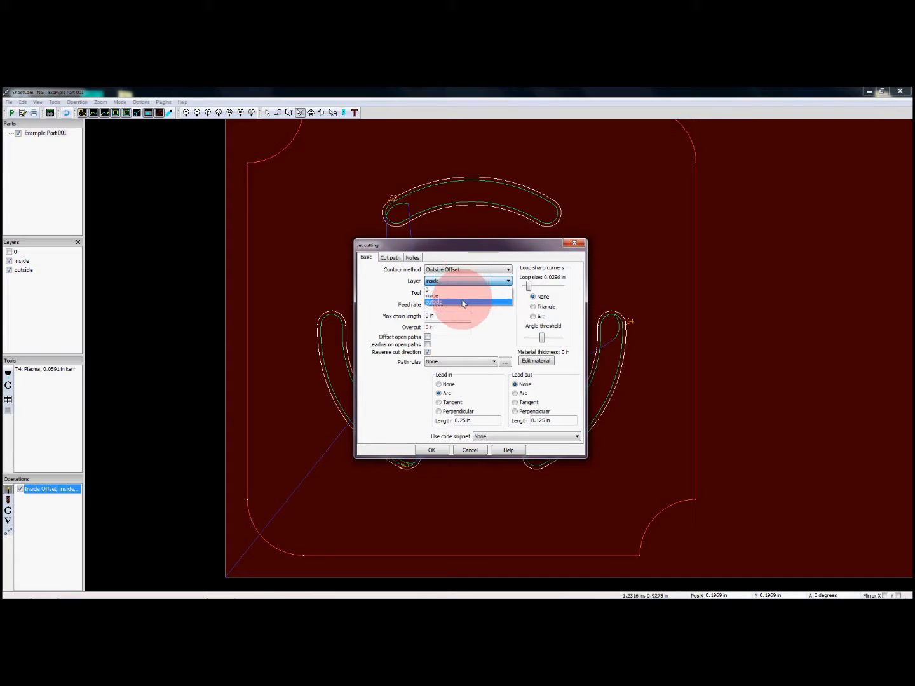
click(463, 303)
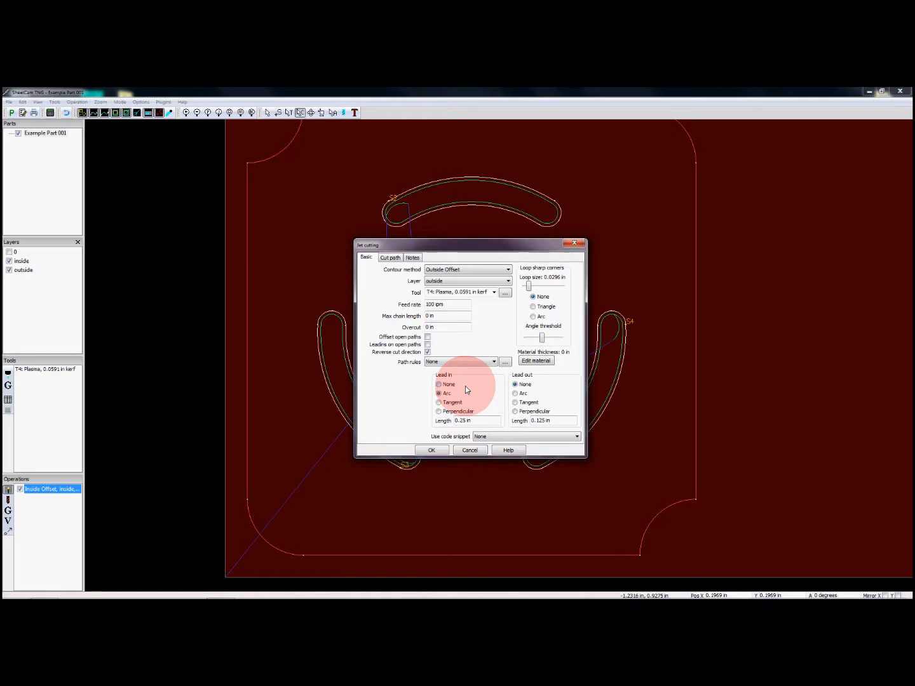
Give the outside cut an arc lead-out 0.25 in long and create the operation.
click(523, 394)
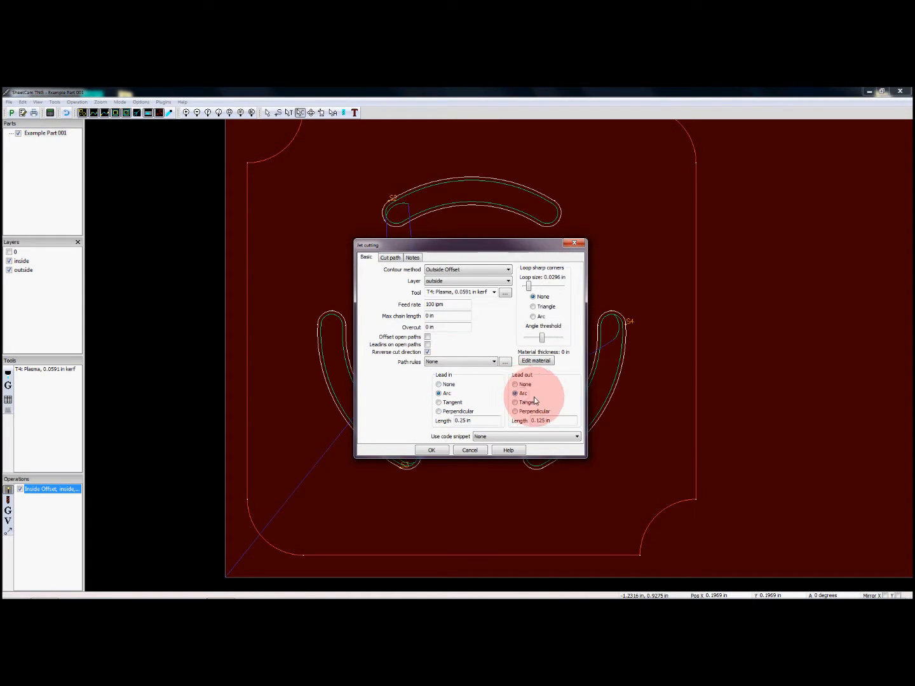
drag(562, 420, 523, 419)
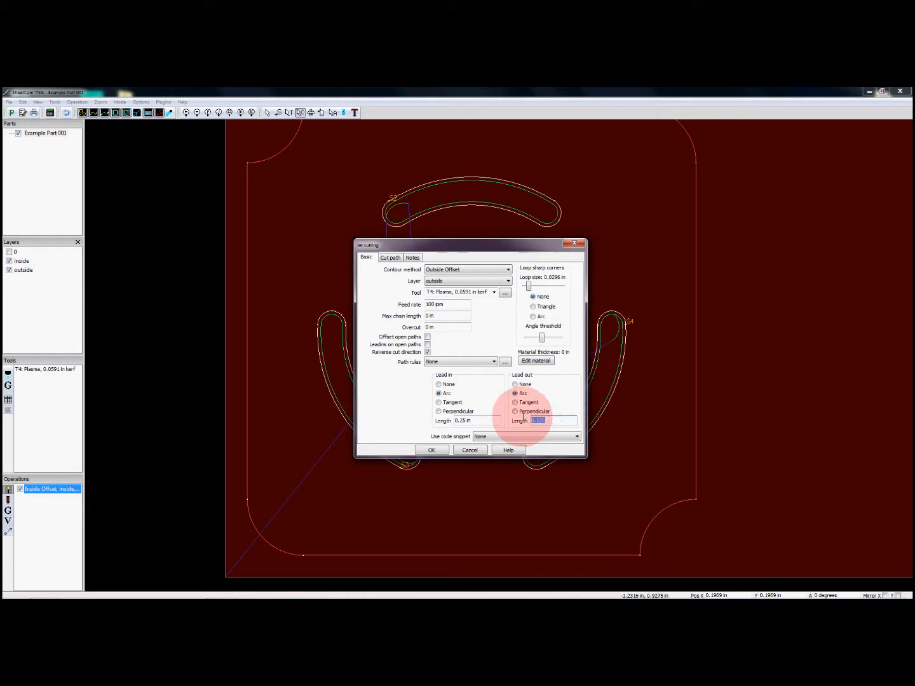
text(0.25)
click(438, 448)
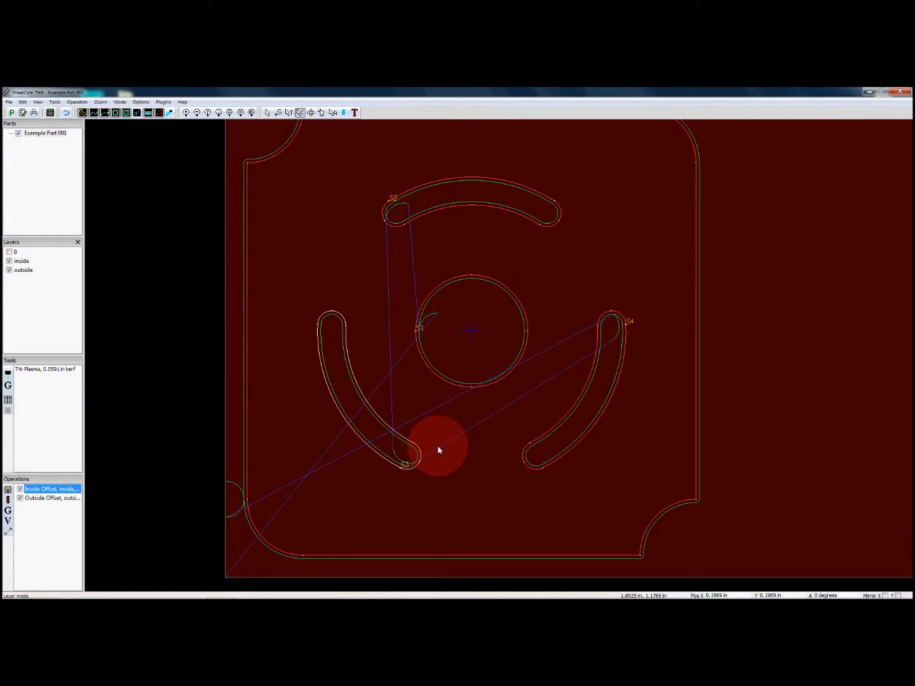
Shift the part away from the sheet's left edge to an X position of 0.3937 in, bringing its outer lead-in onto the material.
scroll(225, 508, up, 4)
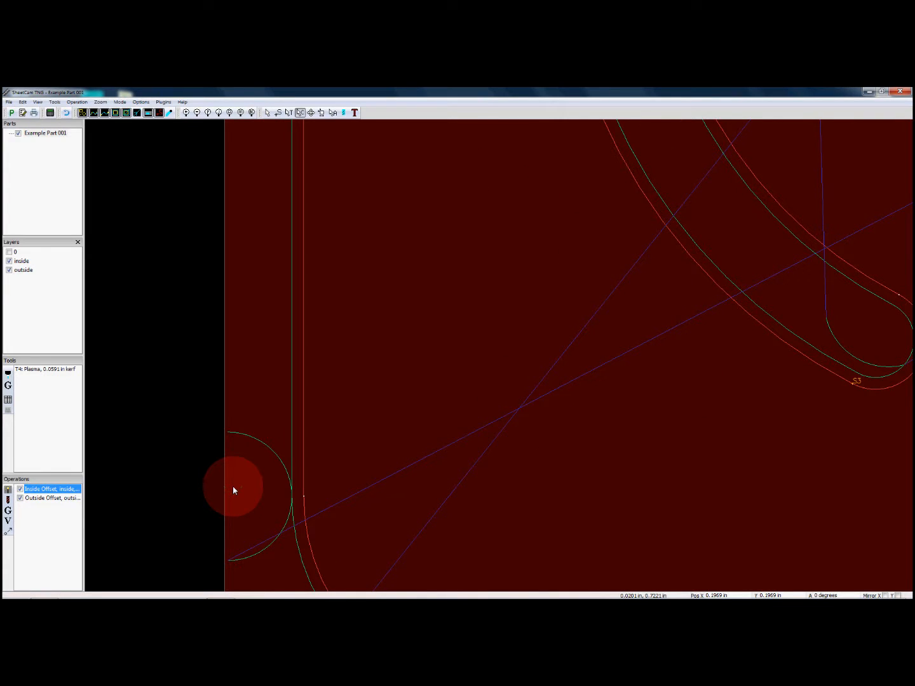
scroll(233, 490, down, 4)
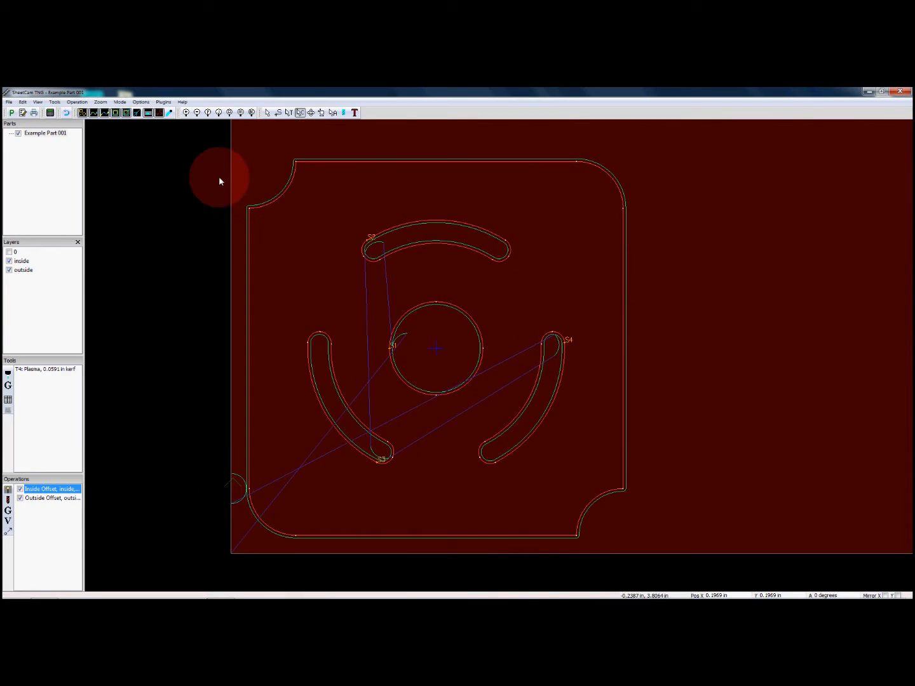
click(303, 114)
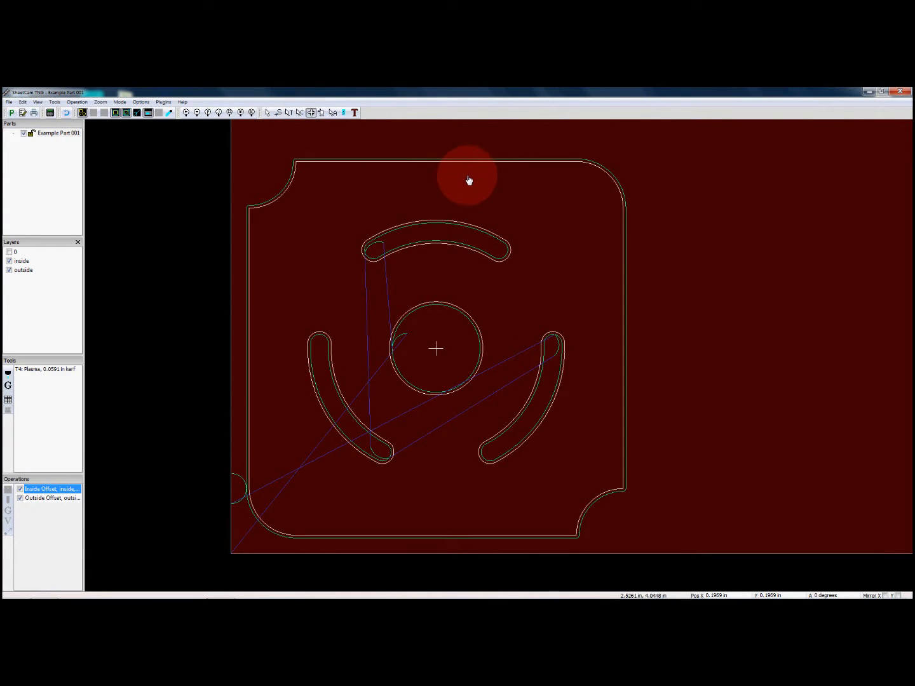
key(Right)
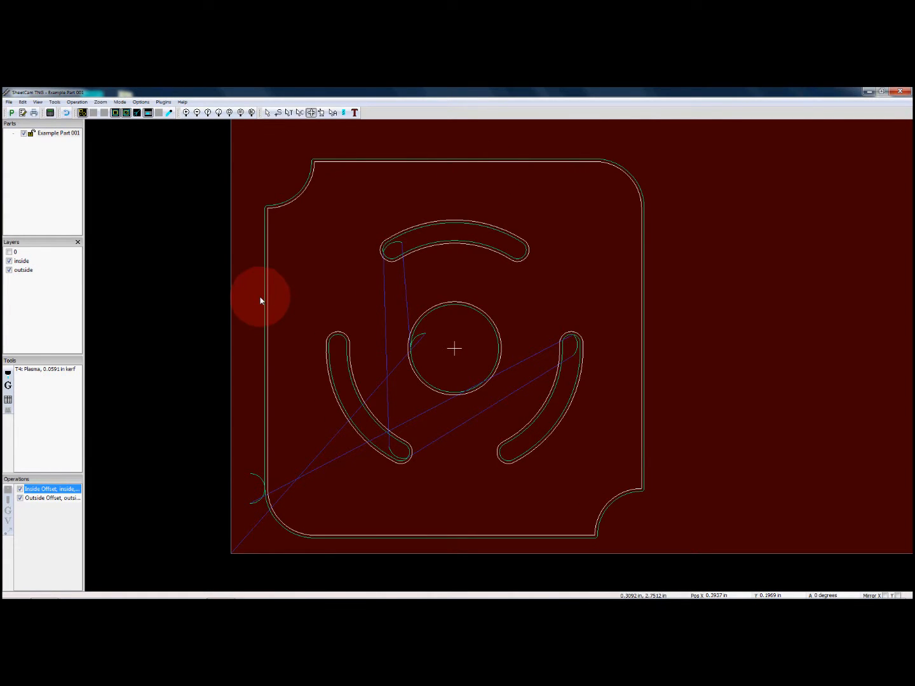
Post-process the job and save the G-code on the Desktop as "Example Part 001.tap".
click(12, 112)
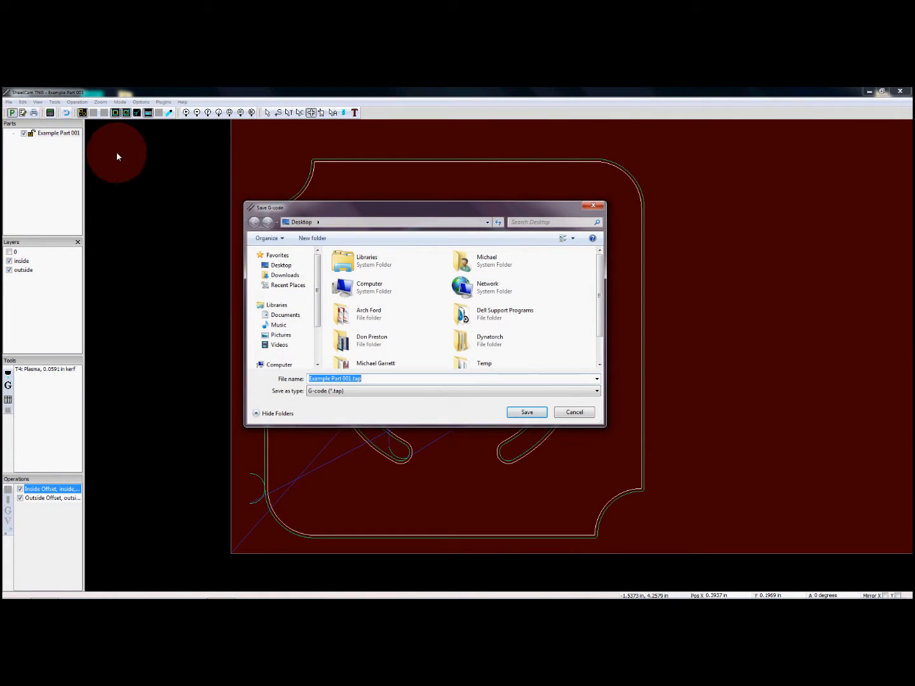
click(287, 265)
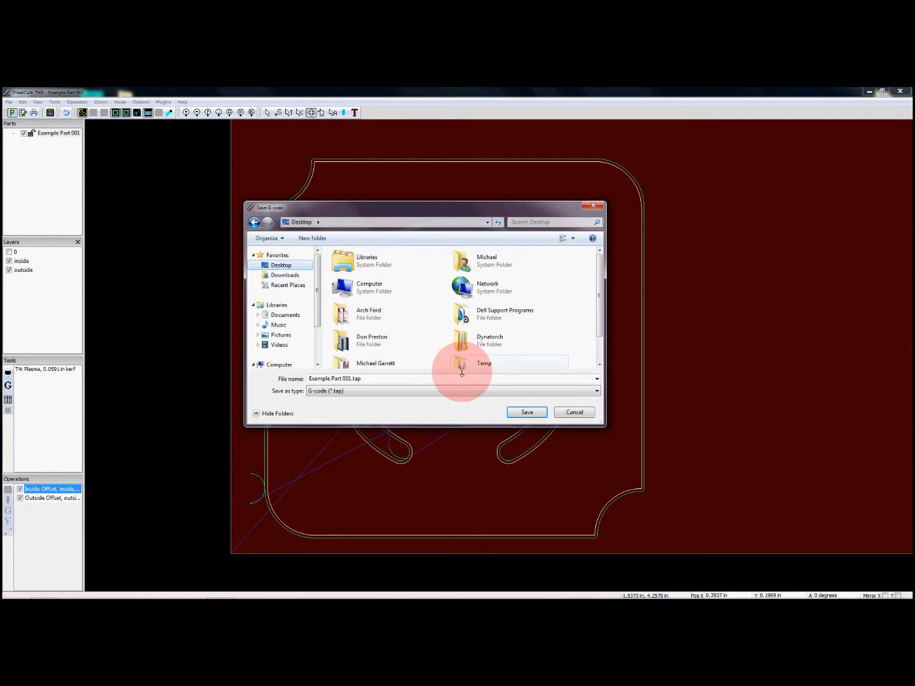
click(521, 412)
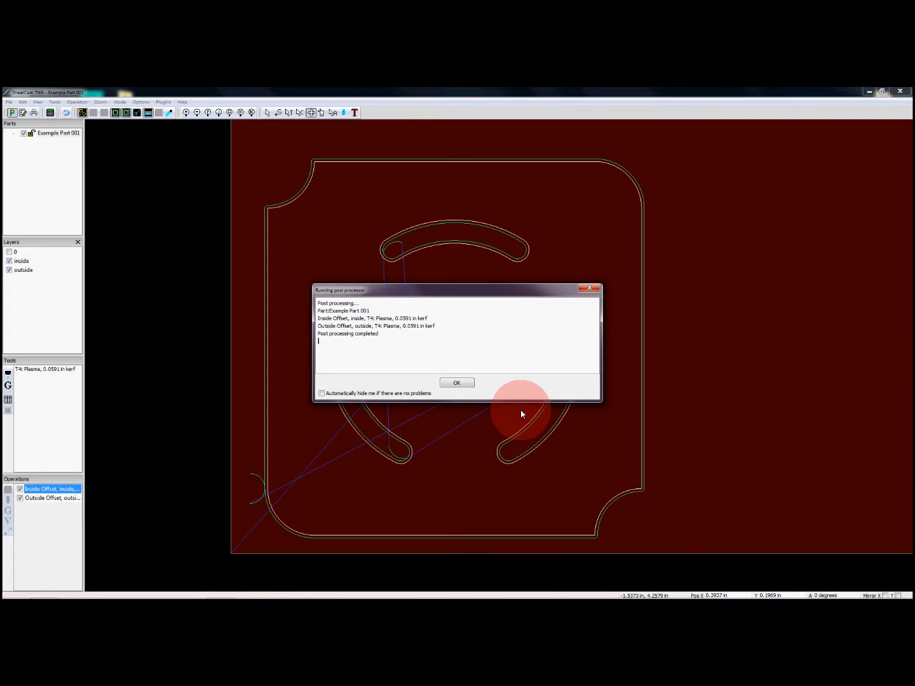
click(466, 382)
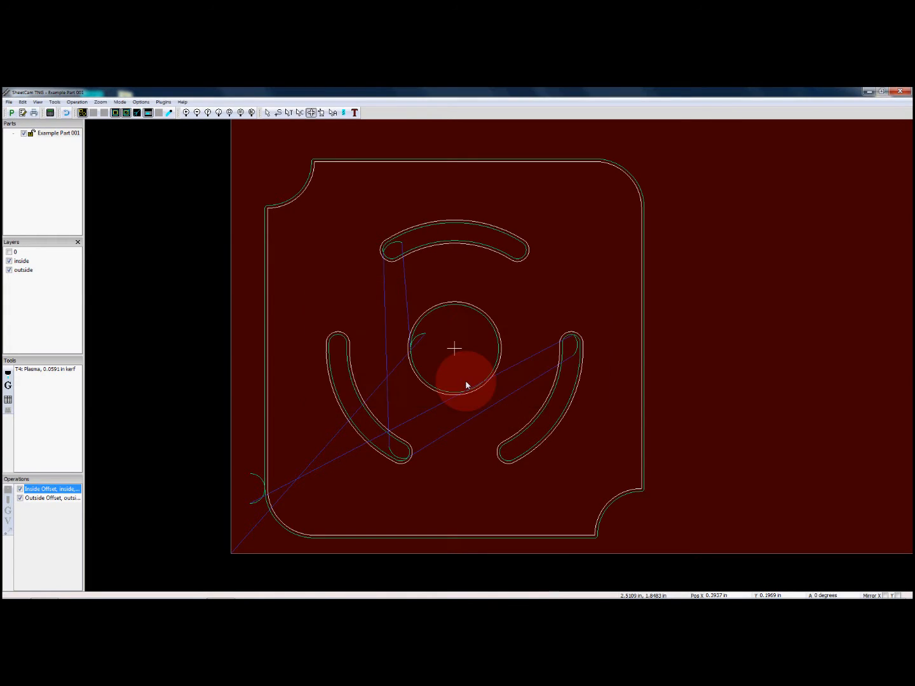